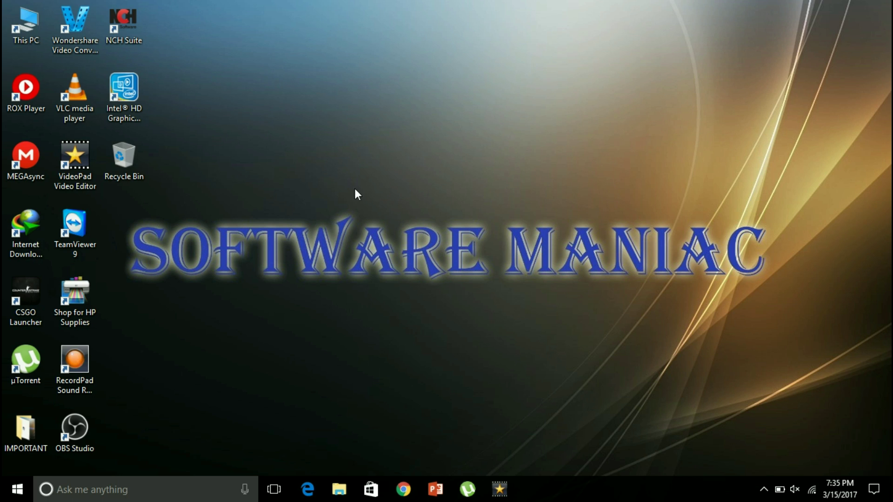
Step: Launch VideoPad, dismiss the welcome dialog and import the first bandicam recording from Documents
{"action": "double_click", "coordinate": [77, 159]}
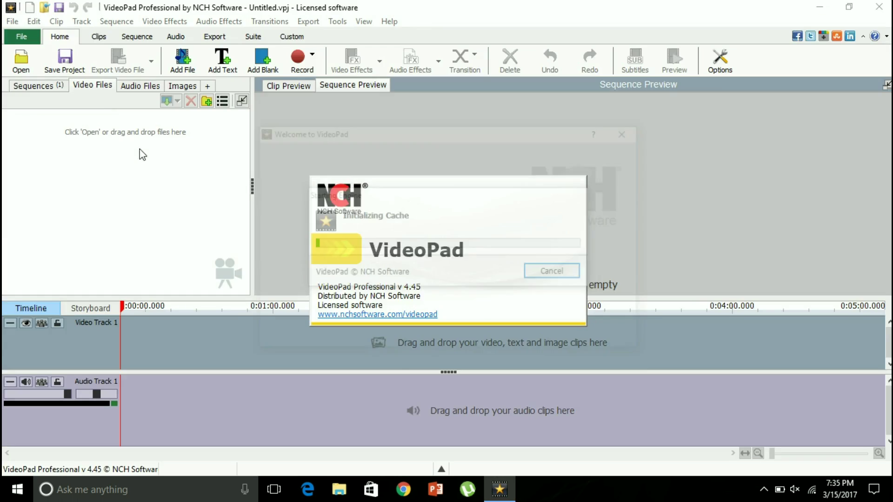
{"action": "left_click", "coordinate": [630, 133]}
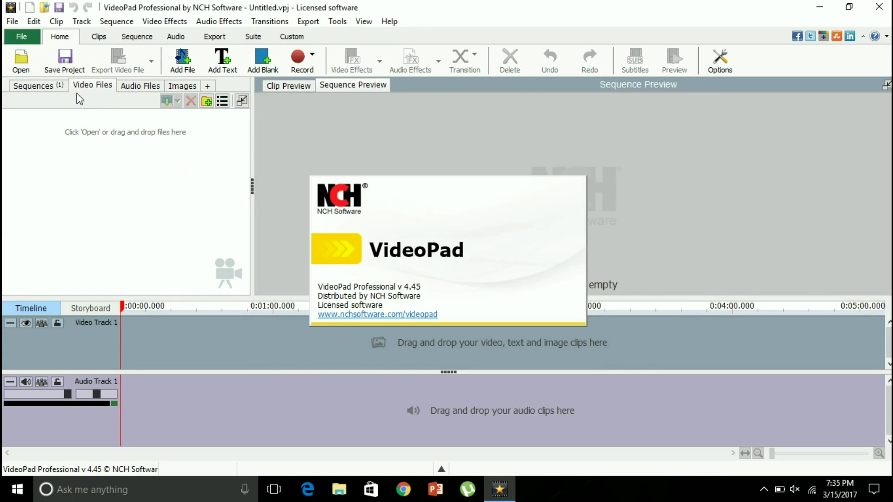
{"action": "right_click", "coordinate": [86, 144]}
{"action": "left_click", "coordinate": [106, 148]}
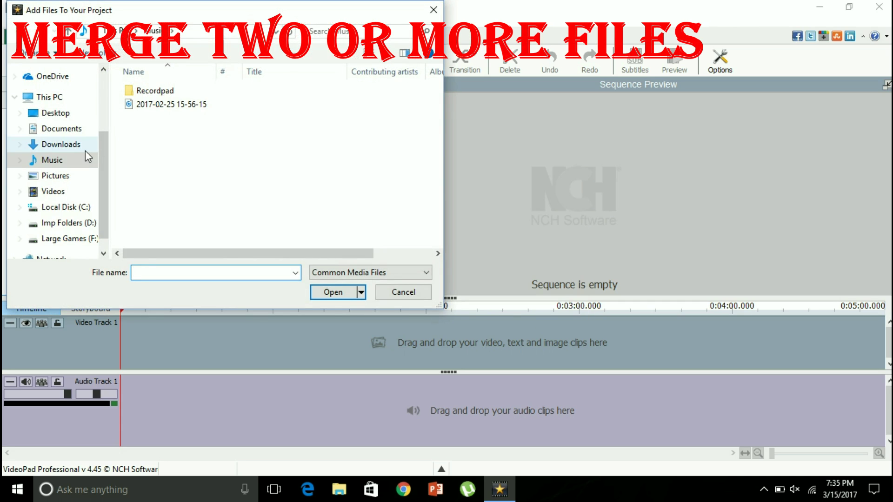
{"action": "left_click", "coordinate": [65, 191]}
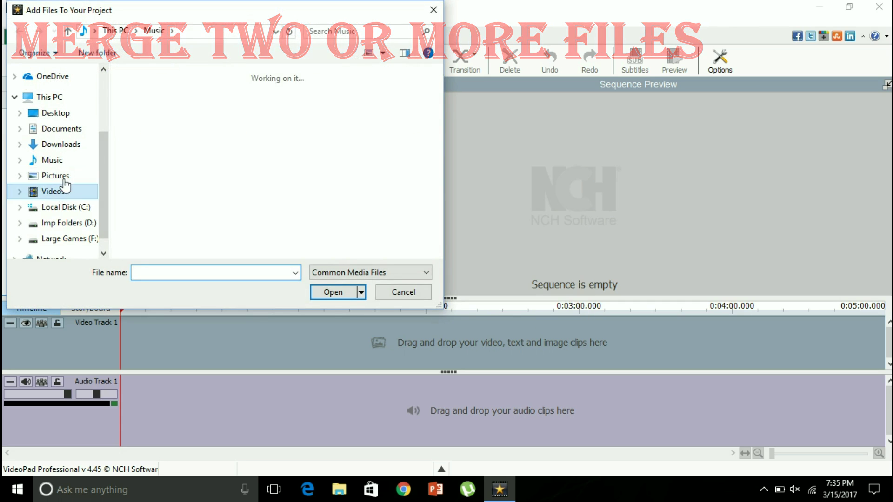
{"action": "left_click", "coordinate": [56, 130]}
{"action": "double_click", "coordinate": [134, 105]}
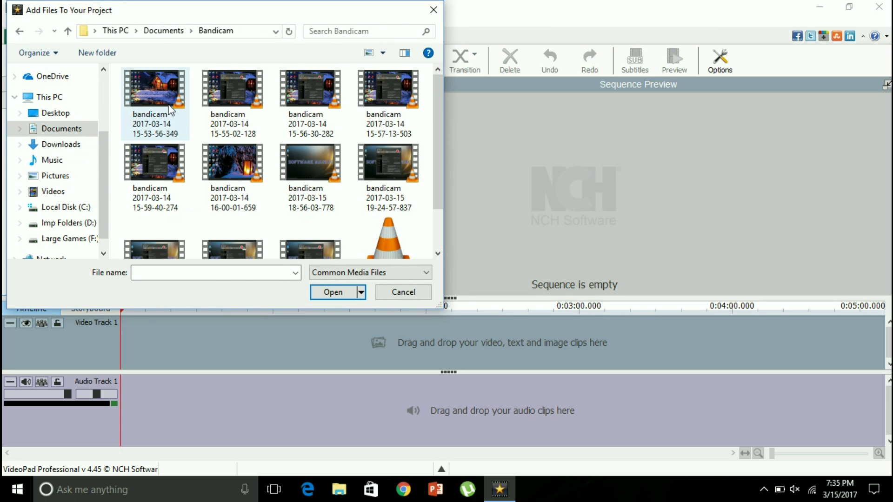
{"action": "left_click", "coordinate": [172, 111]}
{"action": "left_click", "coordinate": [333, 296]}
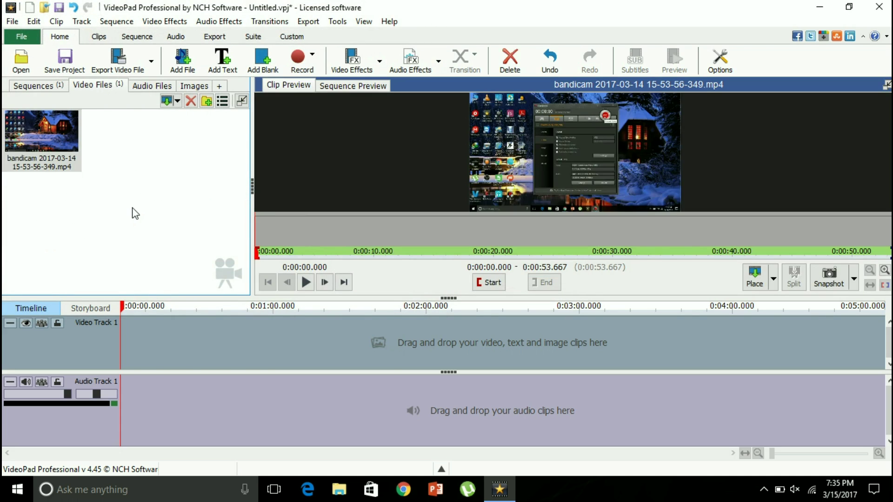
Step: Import the second bandicam recording into the video files bin
{"action": "right_click", "coordinate": [135, 206]}
{"action": "left_click", "coordinate": [158, 213]}
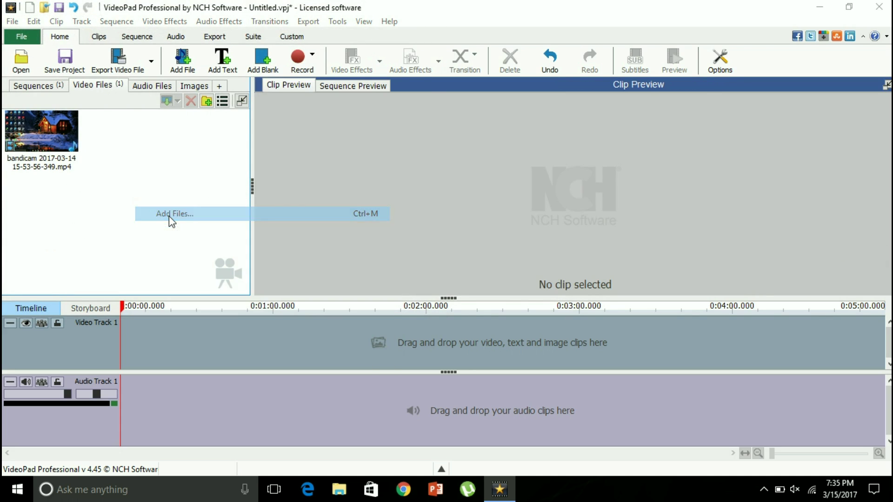
{"action": "double_click", "coordinate": [215, 109]}
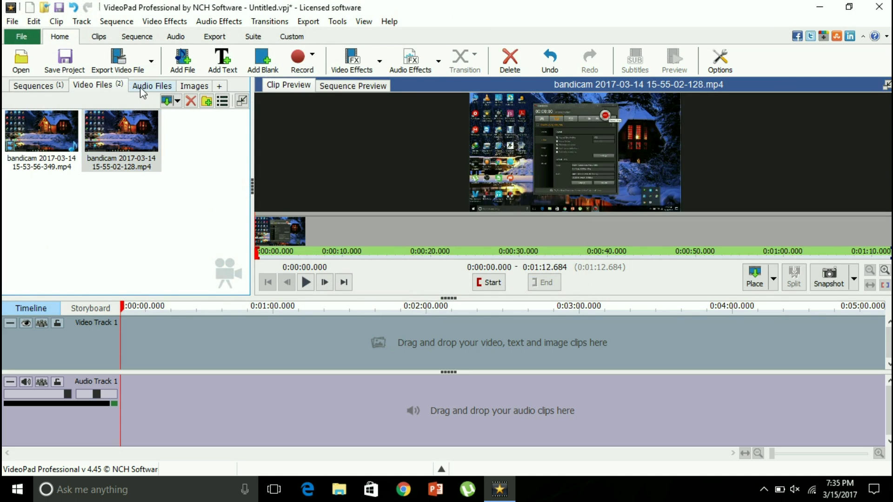
{"action": "left_click", "coordinate": [141, 86]}
{"action": "right_click", "coordinate": [80, 175]}
{"action": "left_click", "coordinate": [99, 186]}
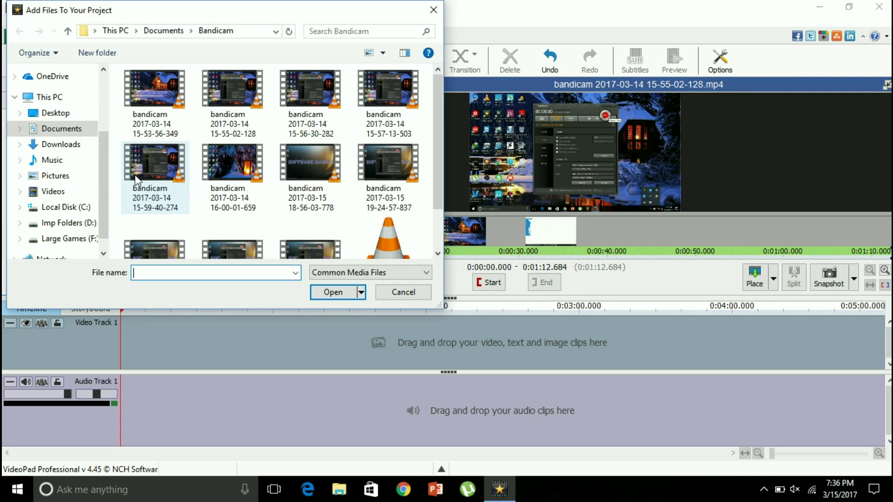
{"action": "left_click", "coordinate": [58, 163]}
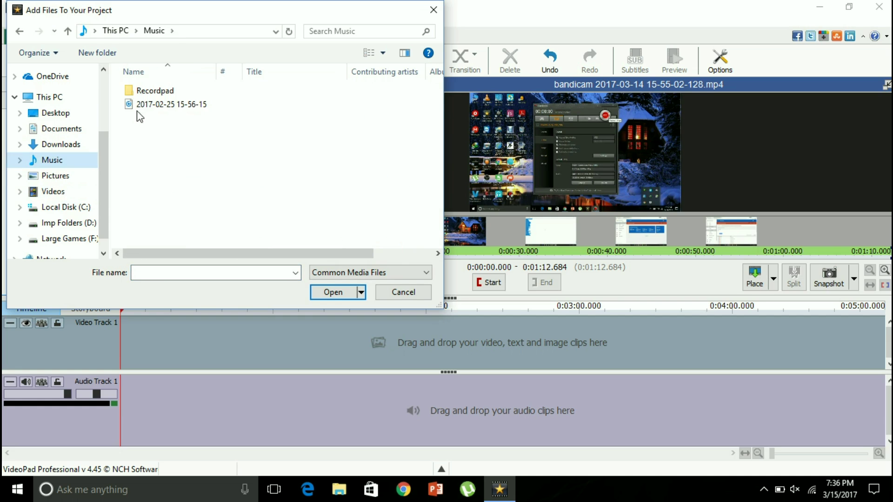
{"action": "left_click", "coordinate": [140, 104]}
{"action": "double_click", "coordinate": [140, 105]}
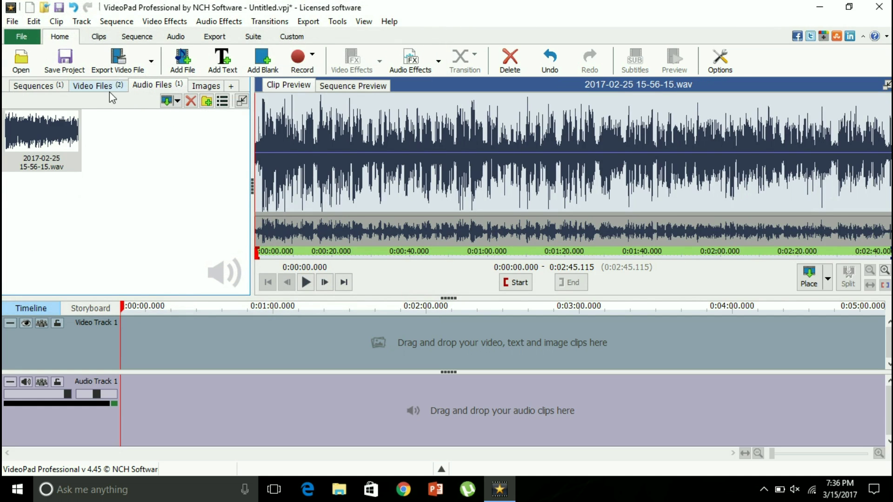
Step: Place both bandicam clips end to end on Video Track 1, zooming the timeline out
{"action": "left_click", "coordinate": [107, 86]}
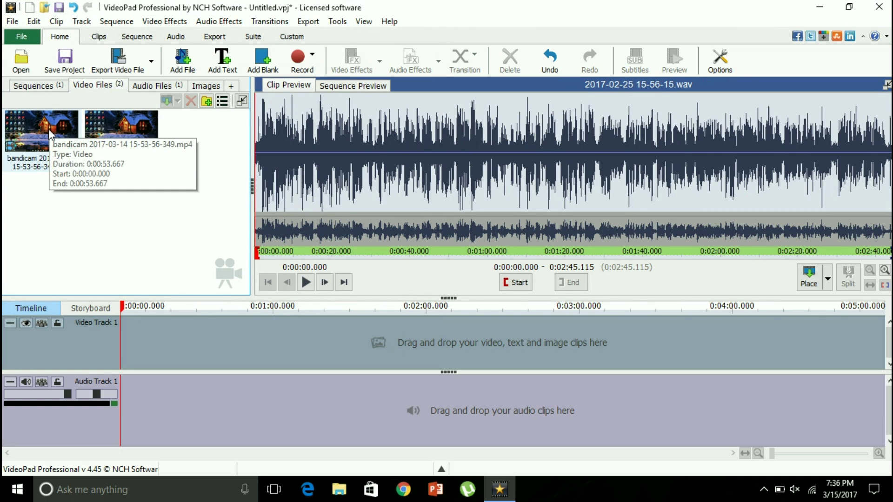
{"action": "mouse_move", "coordinate": [49, 130]}
{"action": "left_mouse_down"}
{"action": "mouse_move", "coordinate": [35, 139]}
{"action": "mouse_move", "coordinate": [134, 337]}
{"action": "left_mouse_up"}
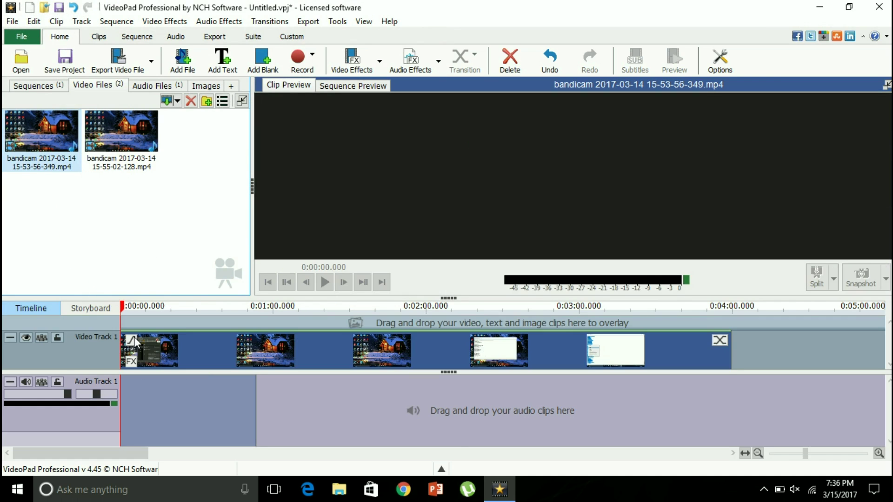
{"action": "left_click", "coordinate": [758, 454]}
{"action": "left_click", "coordinate": [757, 454]}
{"action": "left_click_drag", "start_coordinate": [121, 140], "coordinate": [486, 337]}
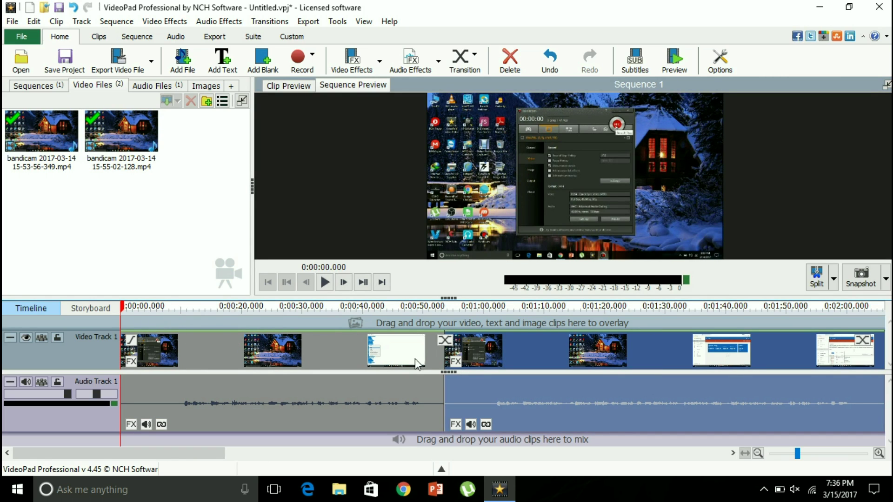
{"action": "left_click_drag", "start_coordinate": [423, 308], "coordinate": [416, 329]}
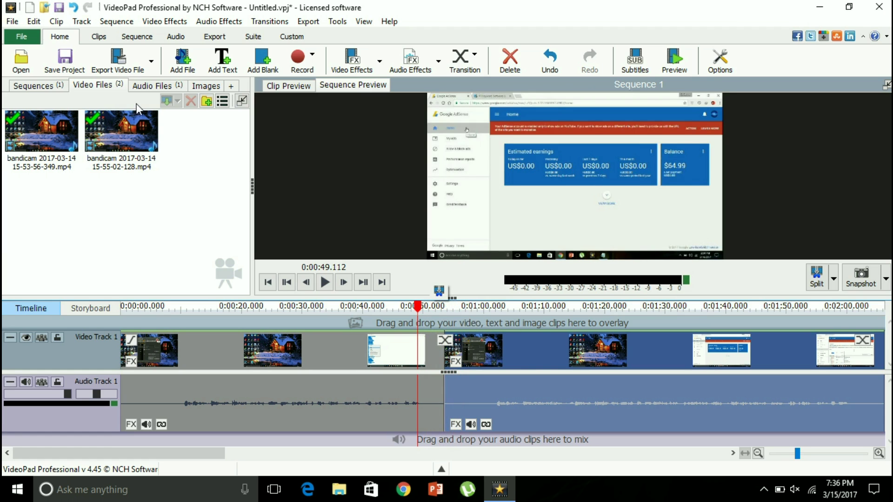
{"action": "left_click", "coordinate": [153, 86]}
{"action": "left_click", "coordinate": [71, 150]}
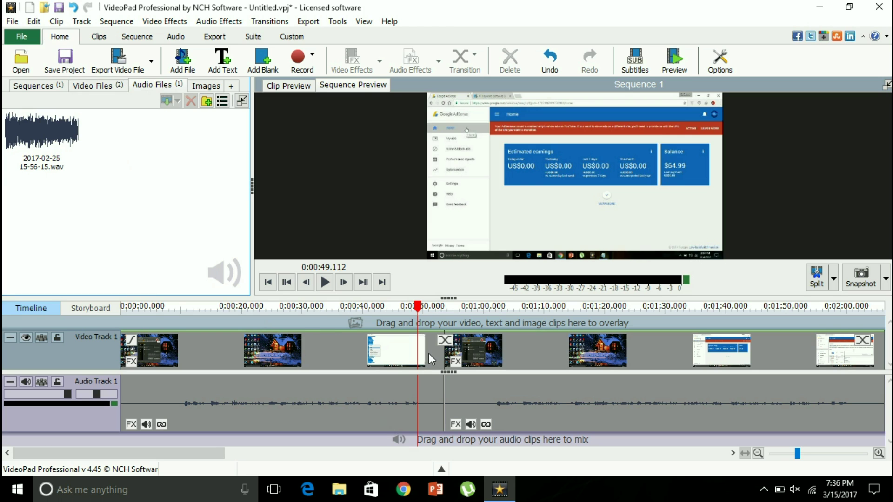
{"action": "double_click", "coordinate": [49, 141]}
{"action": "left_click_drag", "start_coordinate": [49, 141], "coordinate": [124, 439]}
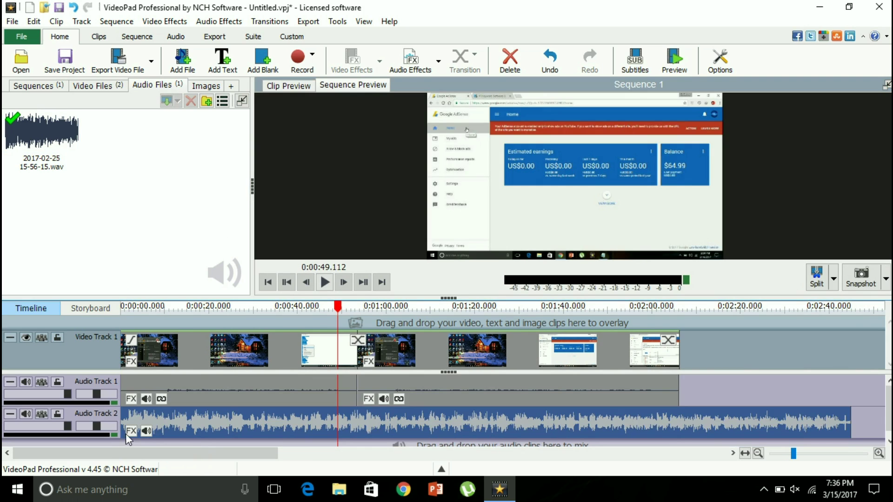
{"action": "left_click_drag", "start_coordinate": [328, 307], "coordinate": [120, 308]}
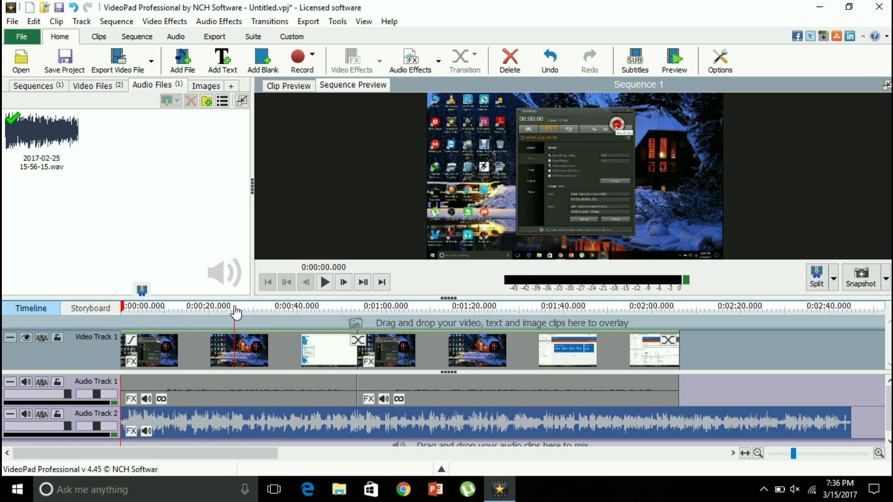
Step: Unlink both bandicam clips' audio on Audio Track 1 from their video
{"action": "left_click", "coordinate": [235, 307]}
{"action": "left_click", "coordinate": [262, 308]}
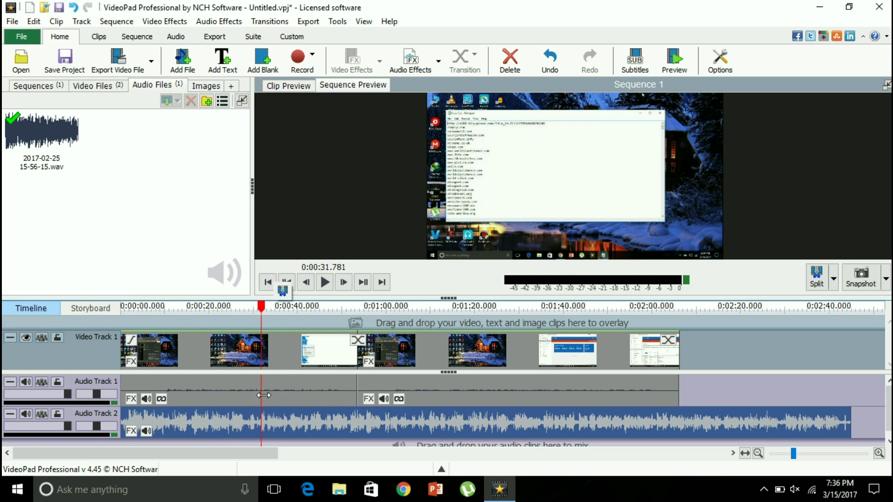
{"action": "left_click", "coordinate": [232, 391]}
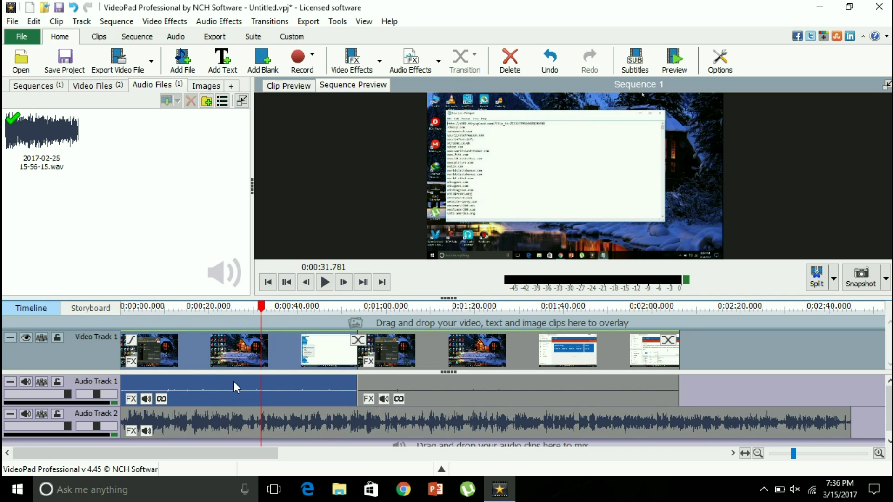
{"action": "left_click", "coordinate": [237, 353]}
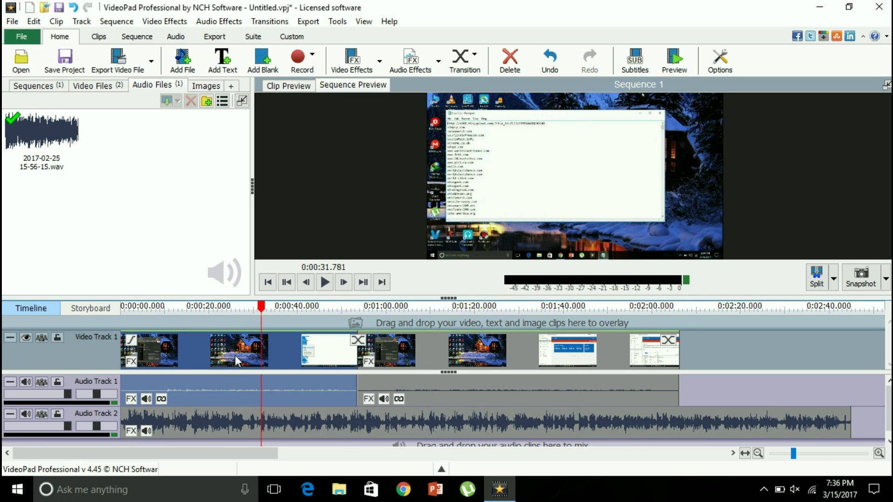
{"action": "left_click", "coordinate": [228, 384]}
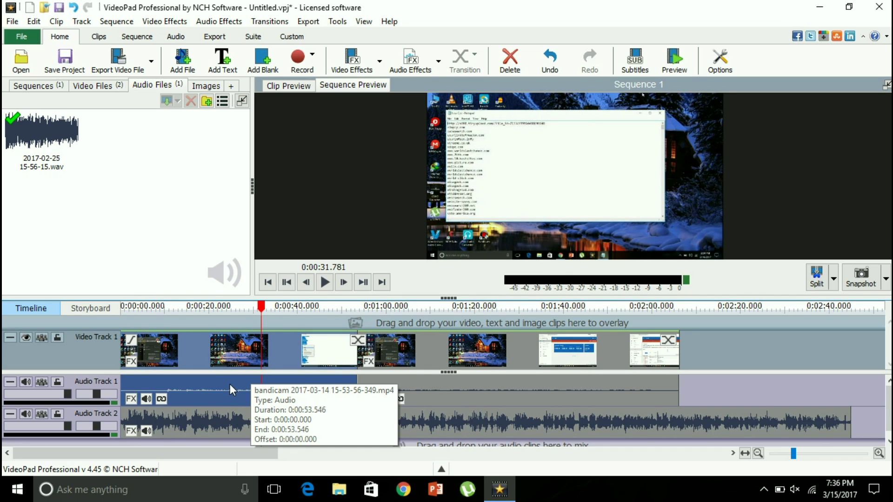
{"action": "right_click", "coordinate": [229, 385]}
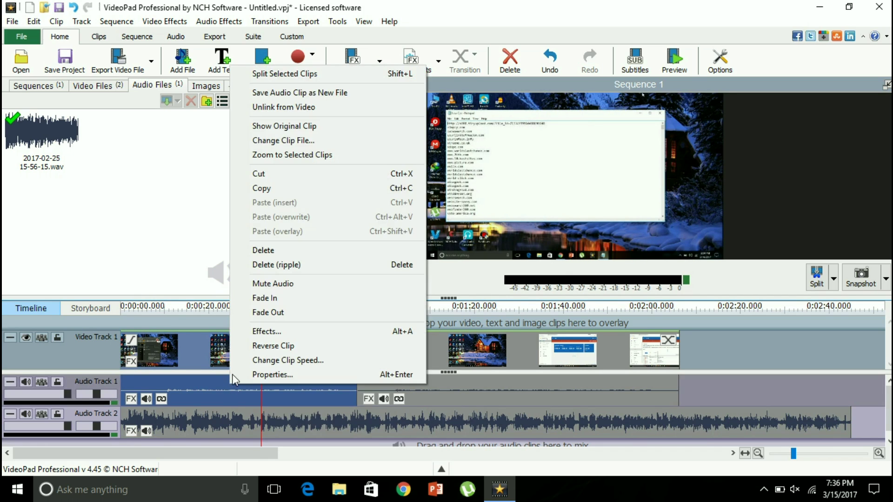
{"action": "left_click", "coordinate": [286, 113]}
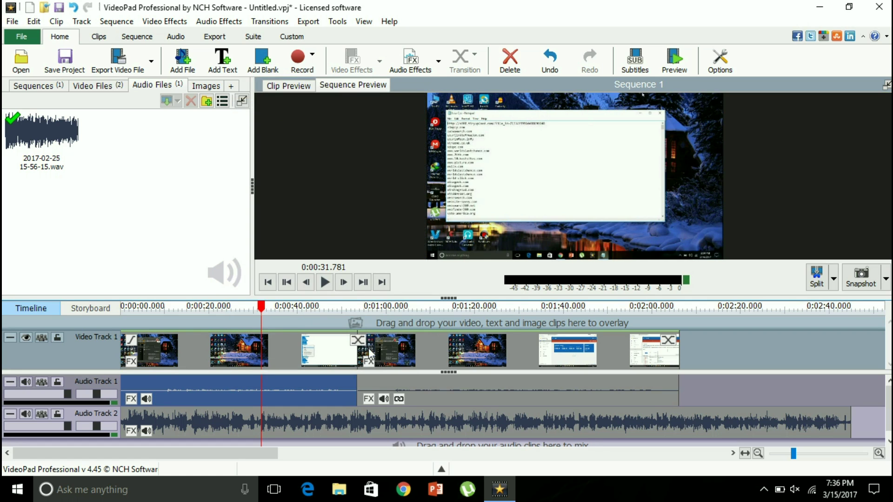
{"action": "right_click", "coordinate": [434, 386]}
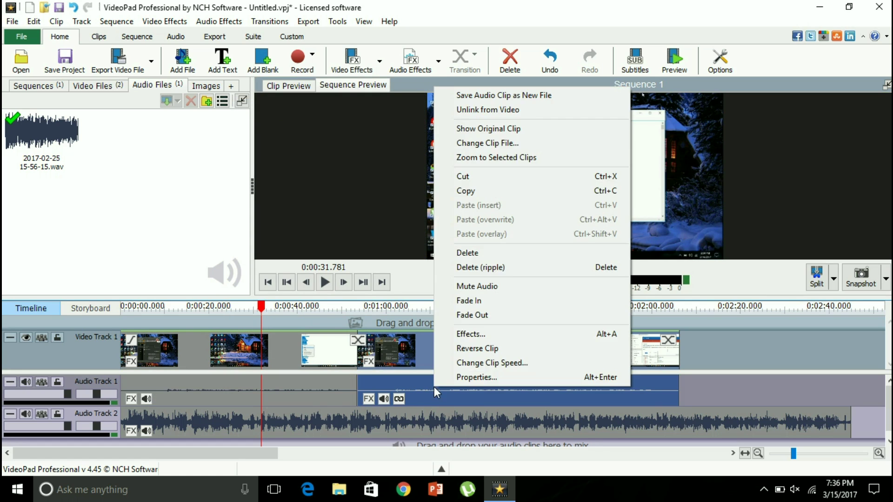
{"action": "left_click", "coordinate": [481, 110]}
Step: Delete both unlinked audio clips, leaving Audio Track 1 empty
{"action": "left_click", "coordinate": [249, 396]}
{"action": "right_click", "coordinate": [249, 395]}
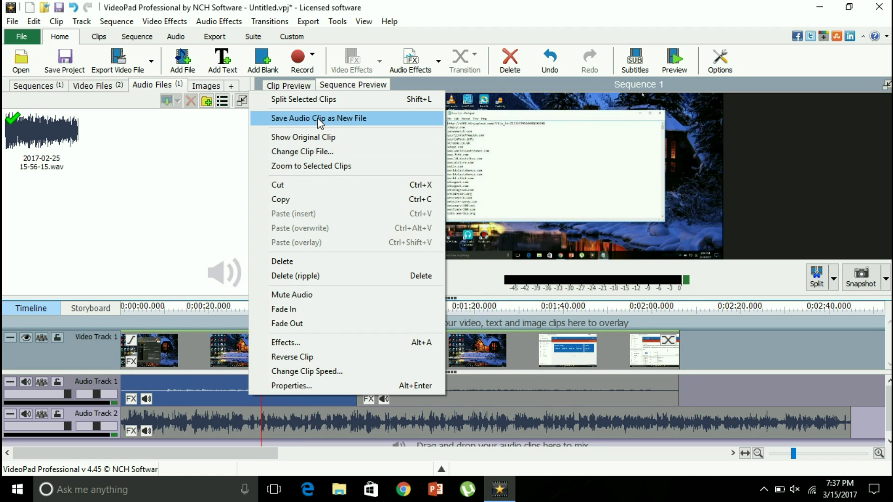
{"action": "left_click", "coordinate": [222, 381]}
{"action": "right_click", "coordinate": [225, 384]}
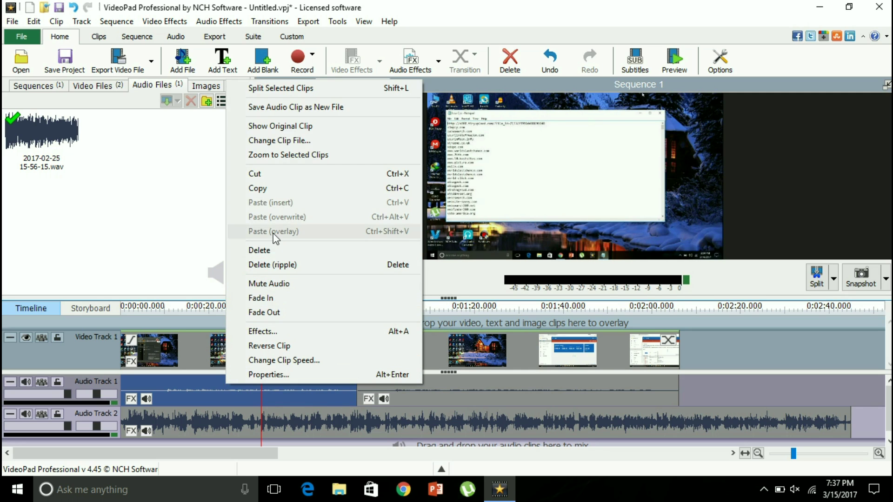
{"action": "left_click", "coordinate": [273, 250]}
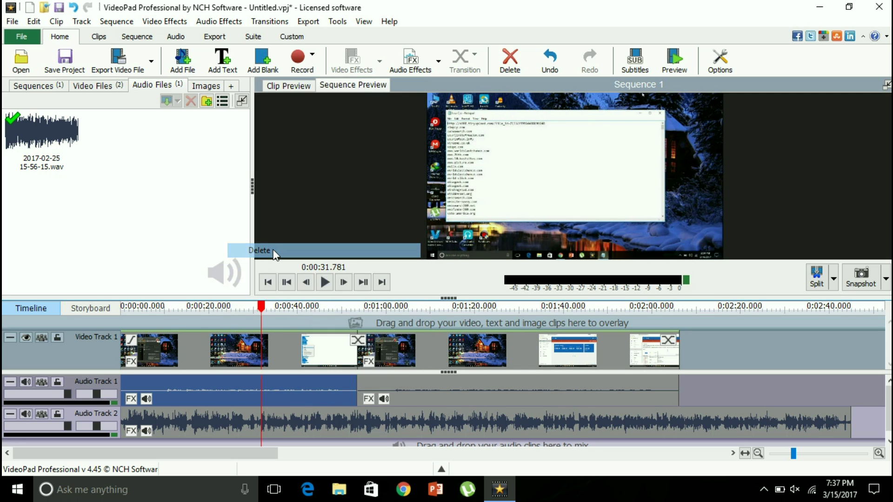
{"action": "right_click", "coordinate": [432, 395]}
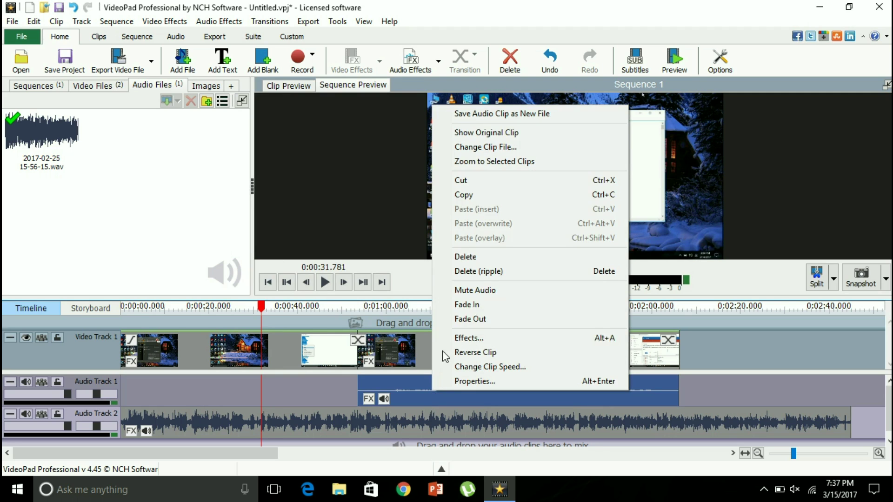
{"action": "left_click", "coordinate": [469, 258]}
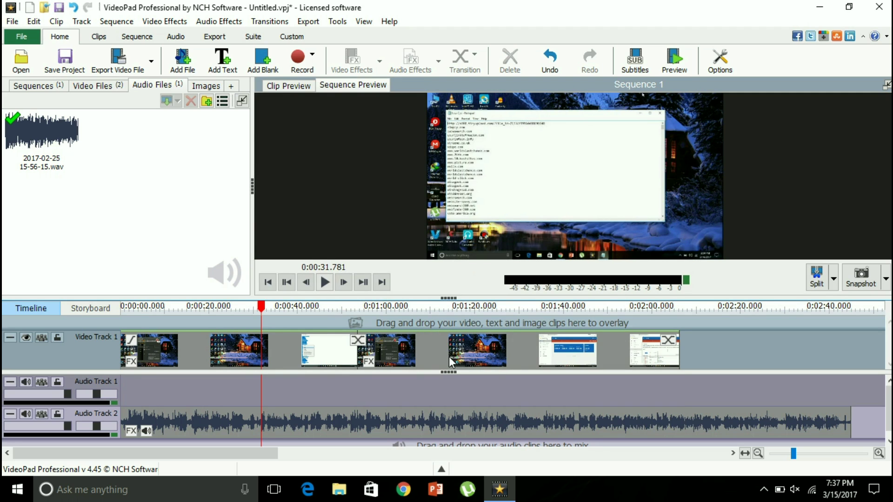
Step: Move the music onto Audio Track 1 and open Effects for the 15-53-56-349 clip
{"action": "left_click", "coordinate": [276, 424]}
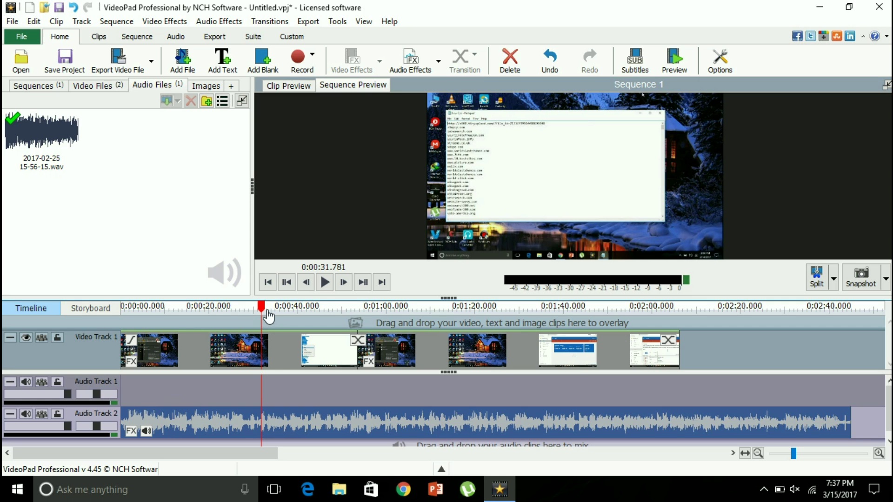
{"action": "left_click_drag", "start_coordinate": [247, 424], "coordinate": [246, 398]}
{"action": "left_click_drag", "start_coordinate": [263, 311], "coordinate": [122, 311]}
{"action": "left_click", "coordinate": [188, 367]}
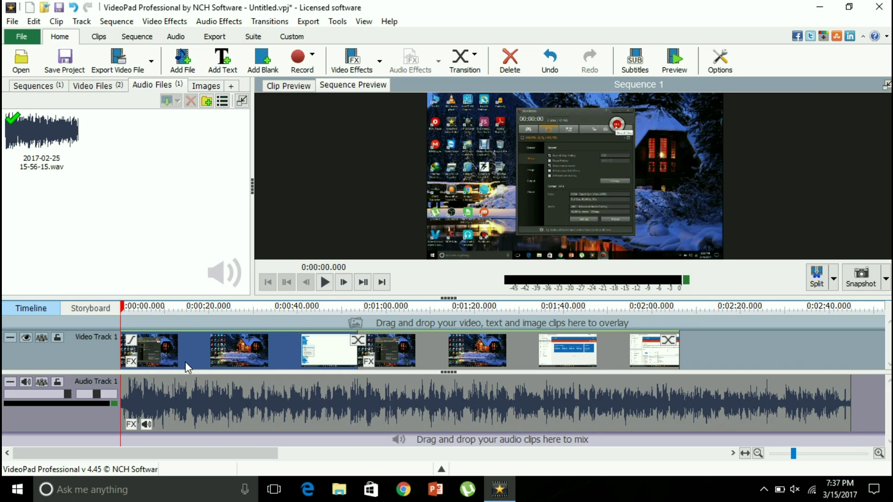
{"action": "left_click", "coordinate": [178, 401]}
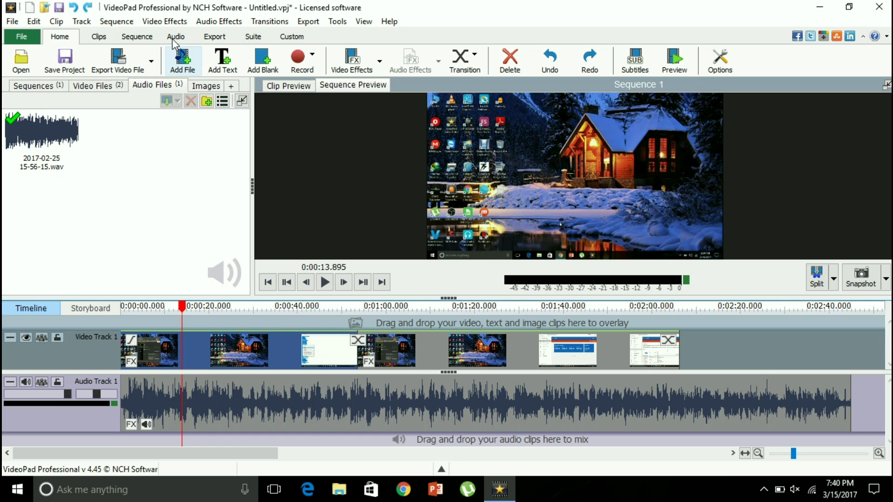
{"action": "right_click", "coordinate": [273, 355]}
{"action": "left_click", "coordinate": [325, 301]}
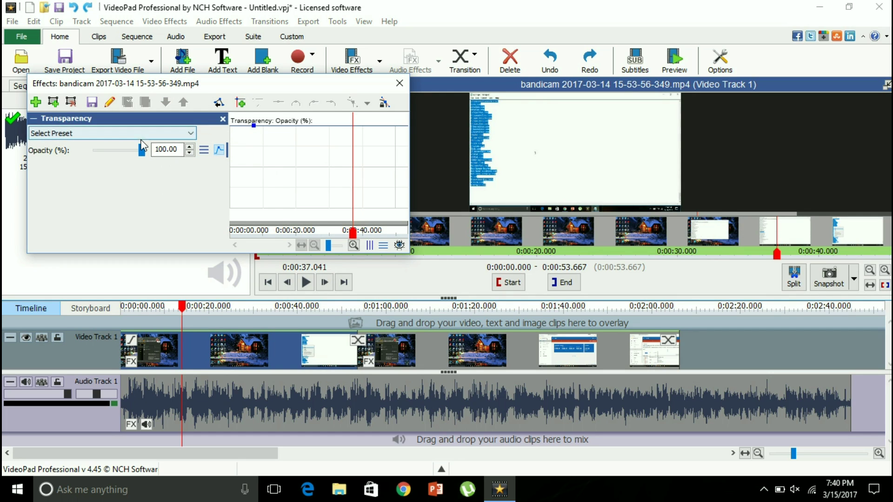
Step: Drag the Transparency opacity down to 60%, then 0%, and back to 100%
{"action": "mouse_move", "coordinate": [135, 150]}
{"action": "left_mouse_down"}
{"action": "mouse_move", "coordinate": [91, 154]}
{"action": "mouse_move", "coordinate": [150, 157]}
{"action": "left_mouse_up"}
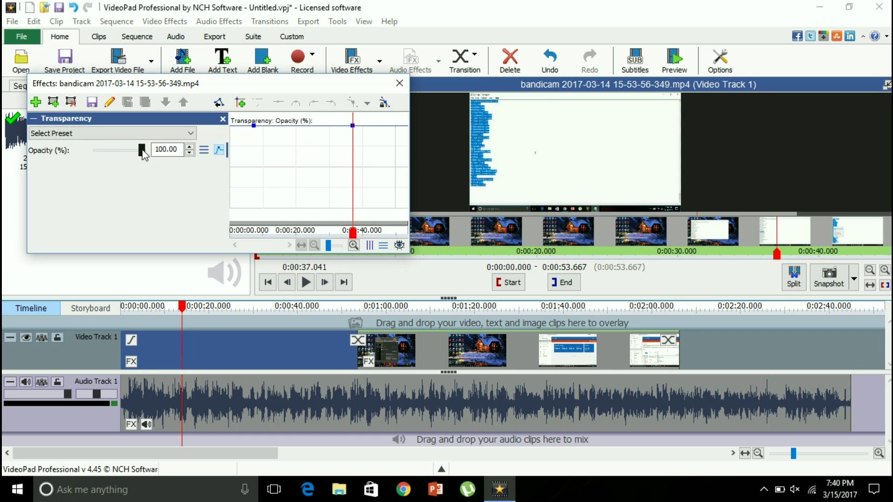
{"action": "left_click_drag", "start_coordinate": [142, 150], "coordinate": [93, 149]}
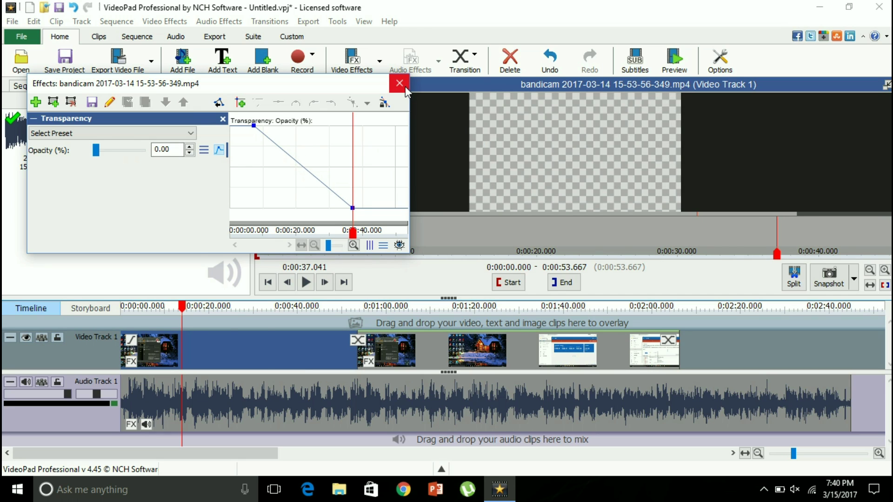
{"action": "left_click_drag", "start_coordinate": [97, 150], "coordinate": [158, 155]}
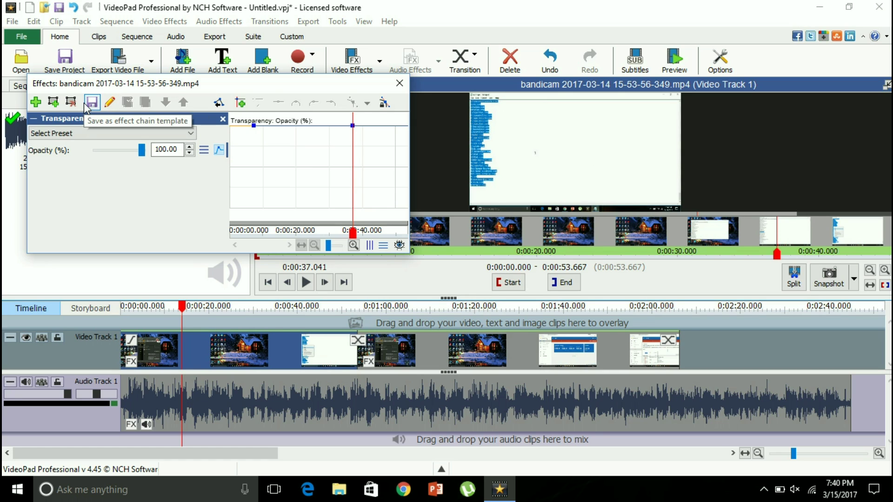
Step: Save the clip's effect chain as a named effect template
{"action": "left_click", "coordinate": [92, 103]}
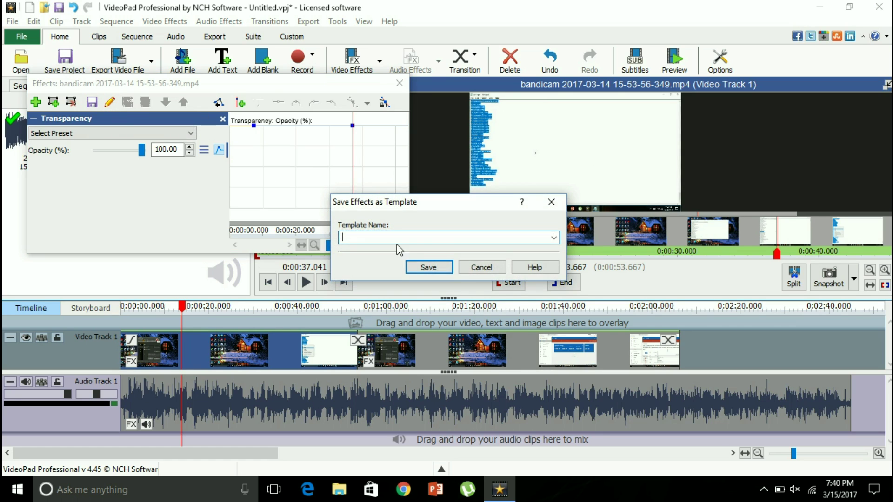
{"action": "type", "text": "mohit 3"}
{"action": "left_click", "coordinate": [435, 268]}
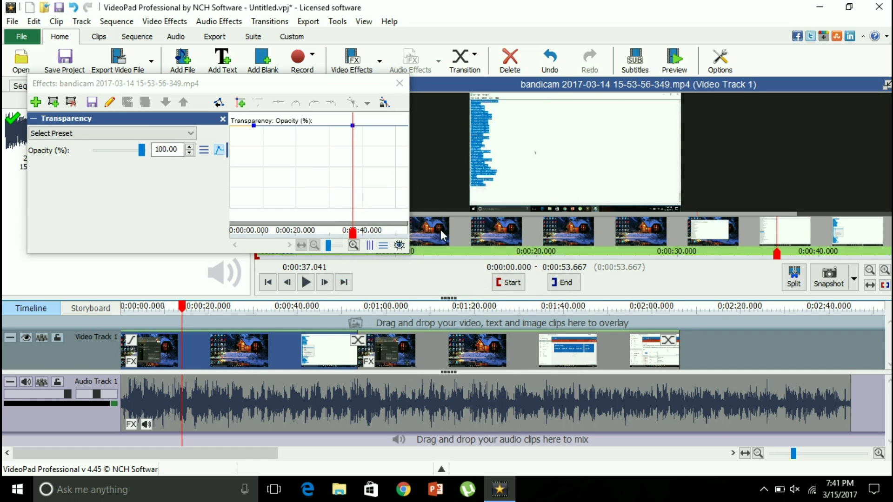
{"action": "left_click", "coordinate": [400, 84]}
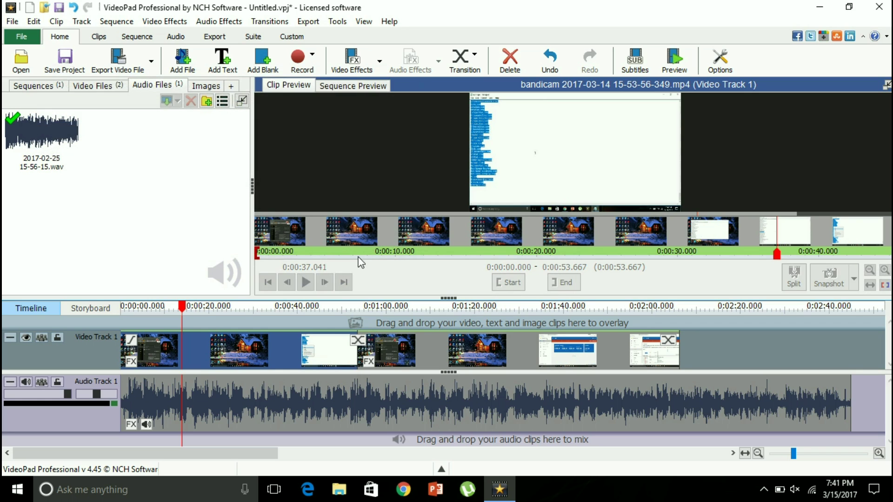
{"action": "right_click", "coordinate": [291, 345]}
{"action": "left_click", "coordinate": [520, 345]}
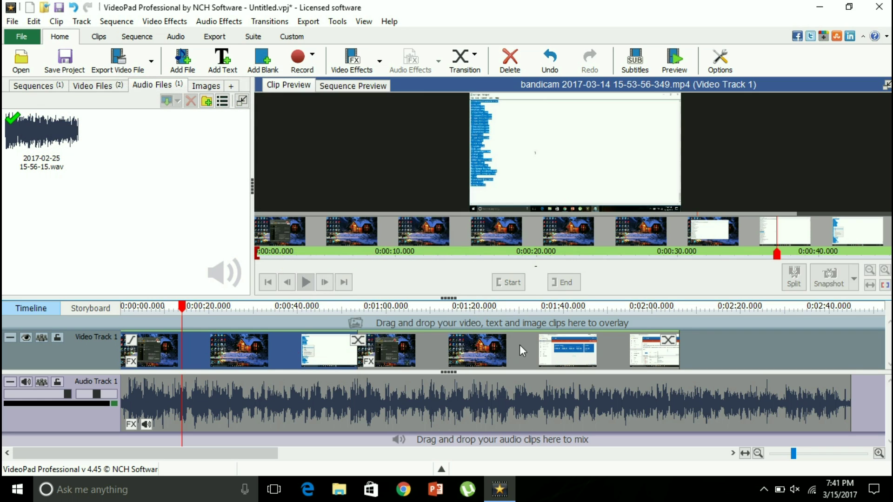
{"action": "right_click", "coordinate": [520, 345]}
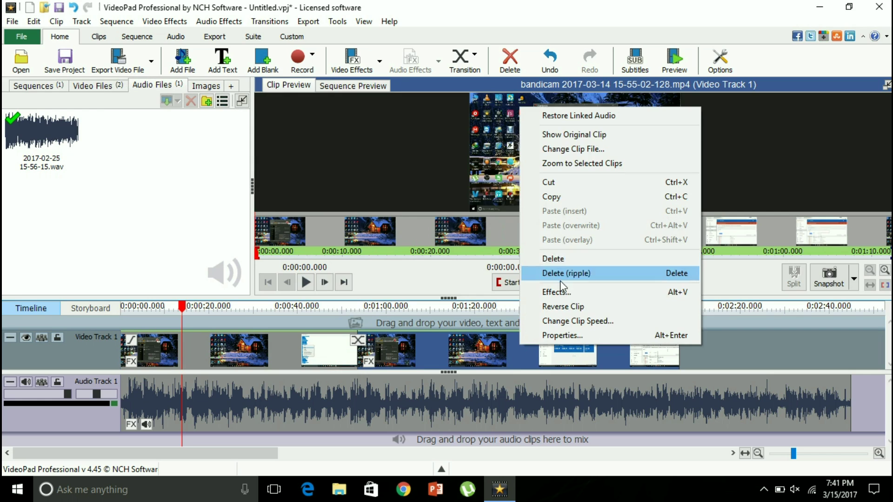
{"action": "left_click", "coordinate": [558, 293]}
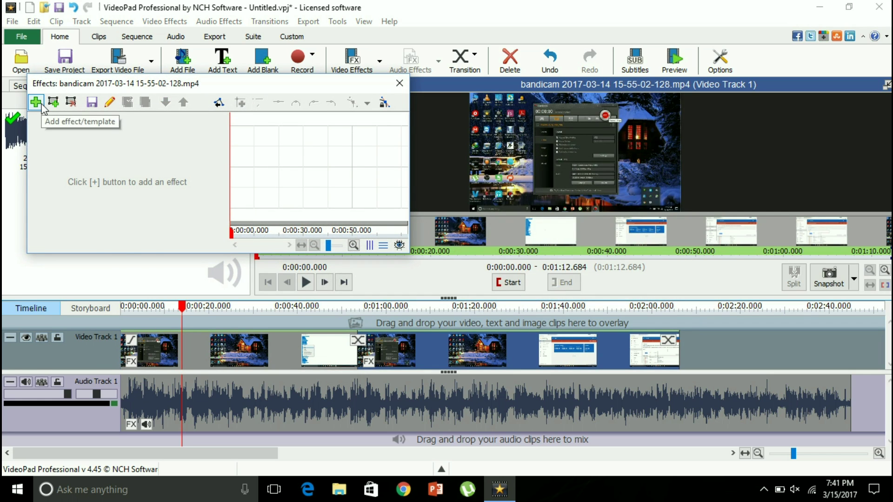
{"action": "left_click", "coordinate": [36, 103]}
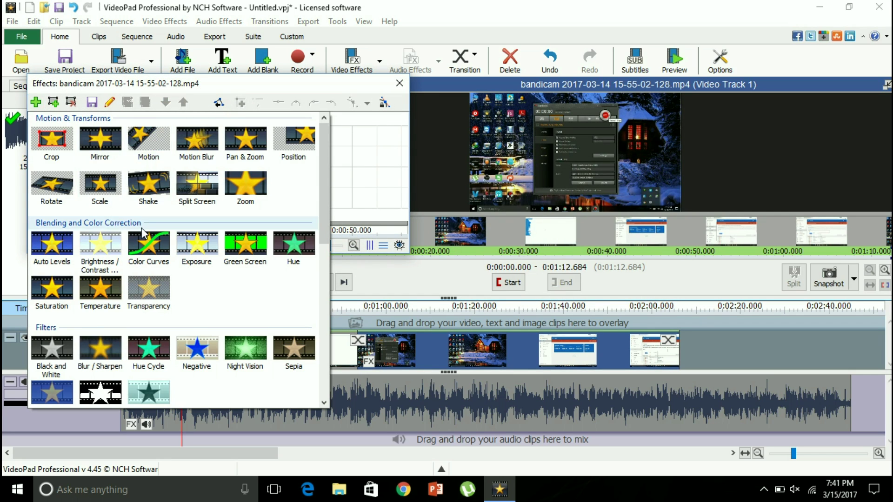
{"action": "scroll", "coordinate": [152, 250], "scroll_direction": "down", "scroll_amount": 4}
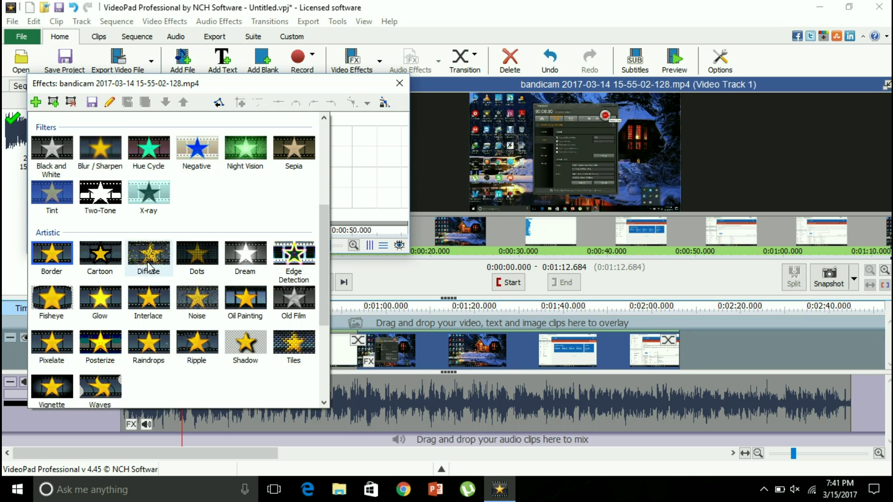
{"action": "left_click", "coordinate": [152, 252]}
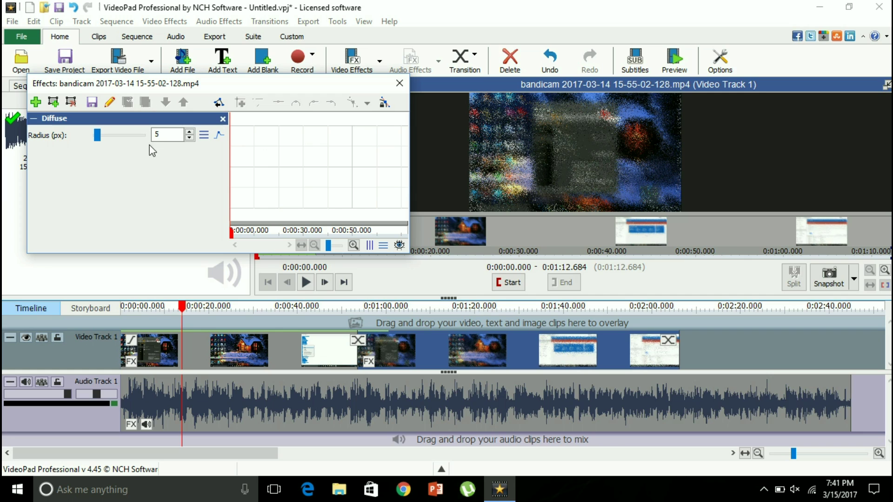
{"action": "left_click_drag", "start_coordinate": [99, 138], "coordinate": [112, 136]}
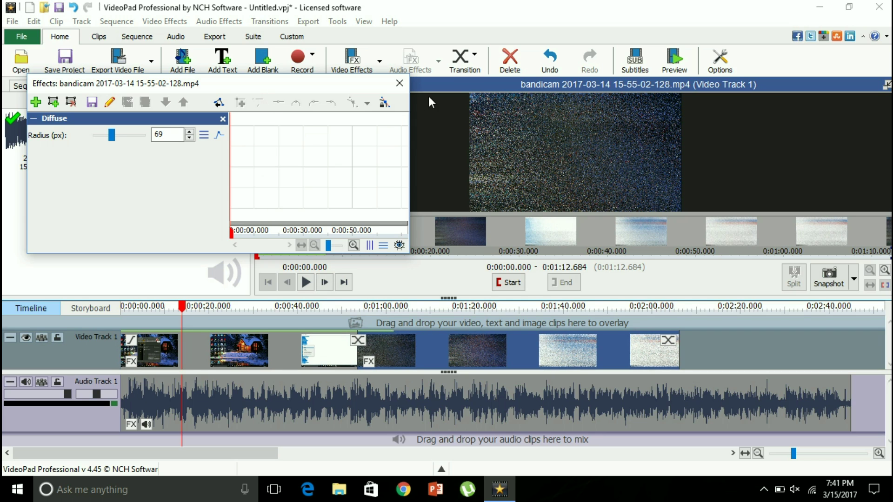
{"action": "left_click", "coordinate": [403, 86]}
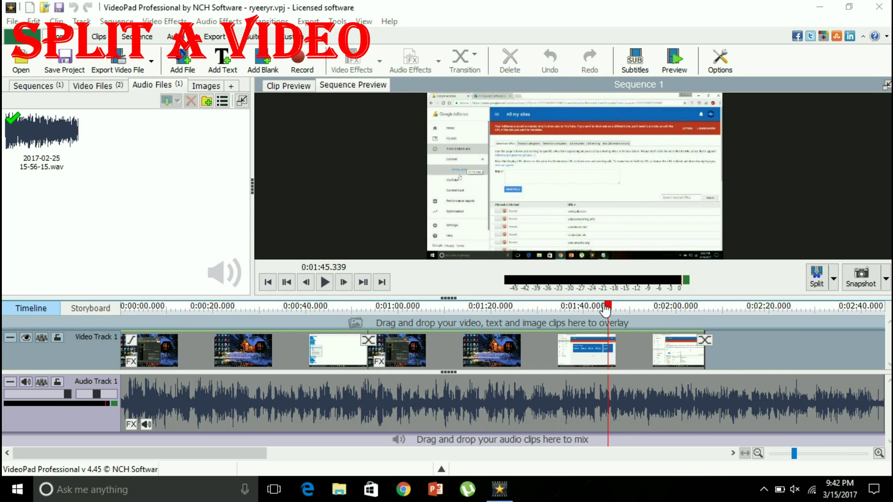
{"action": "left_click_drag", "start_coordinate": [605, 310], "coordinate": [577, 316]}
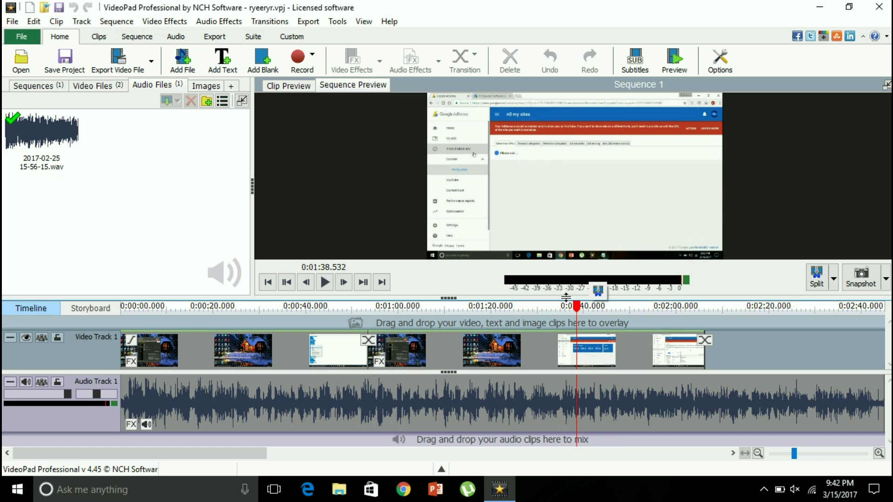
{"action": "left_click", "coordinate": [820, 279]}
{"action": "left_click", "coordinate": [566, 351]}
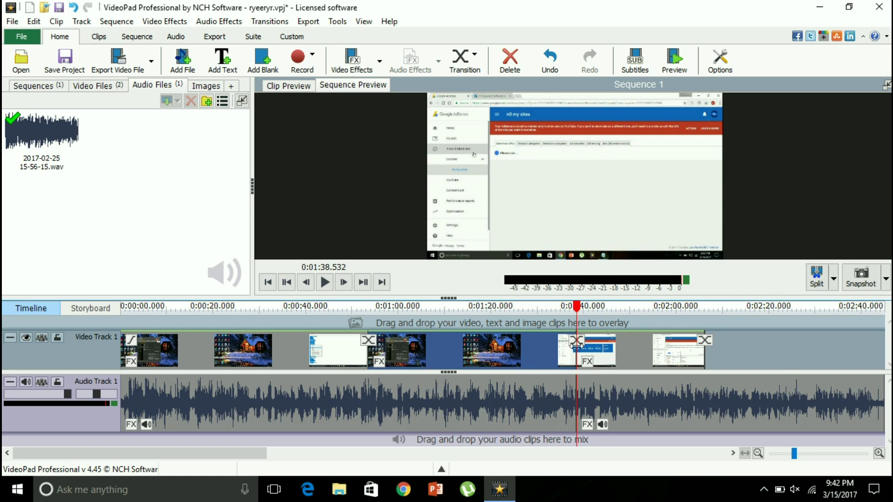
{"action": "left_click", "coordinate": [620, 351]}
{"action": "left_click_drag", "start_coordinate": [577, 309], "coordinate": [525, 311]}
{"action": "left_click", "coordinate": [542, 354]}
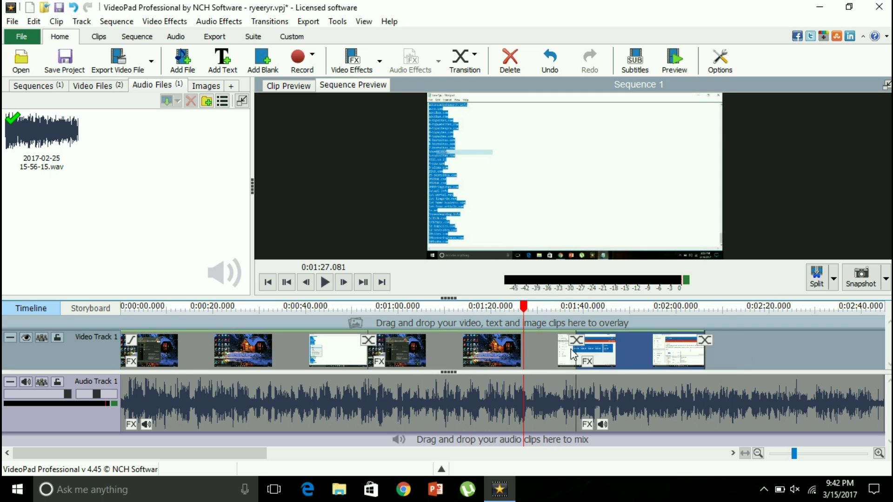
{"action": "right_click", "coordinate": [549, 348]}
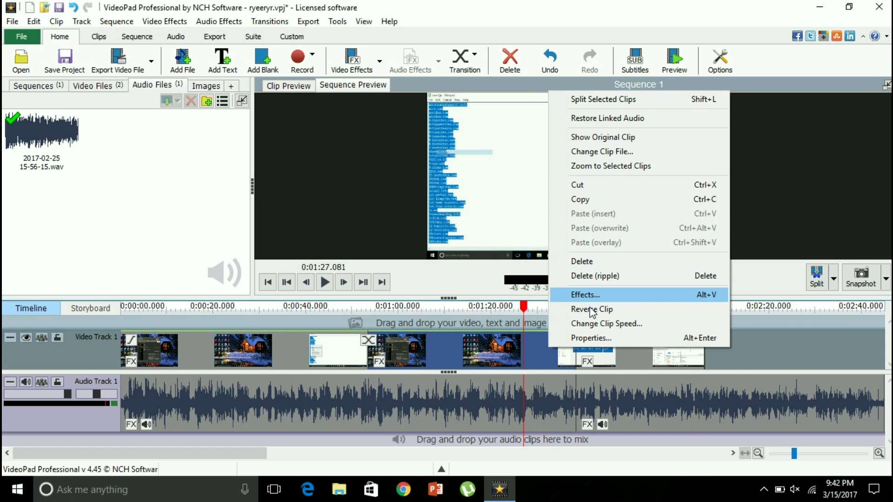
{"action": "right_click", "coordinate": [632, 361]}
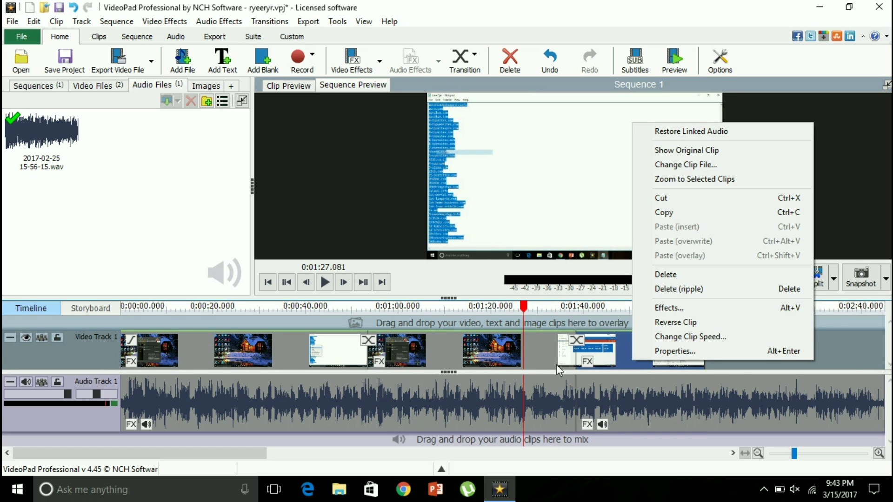
{"action": "left_click", "coordinate": [538, 398]}
{"action": "left_click", "coordinate": [614, 392]}
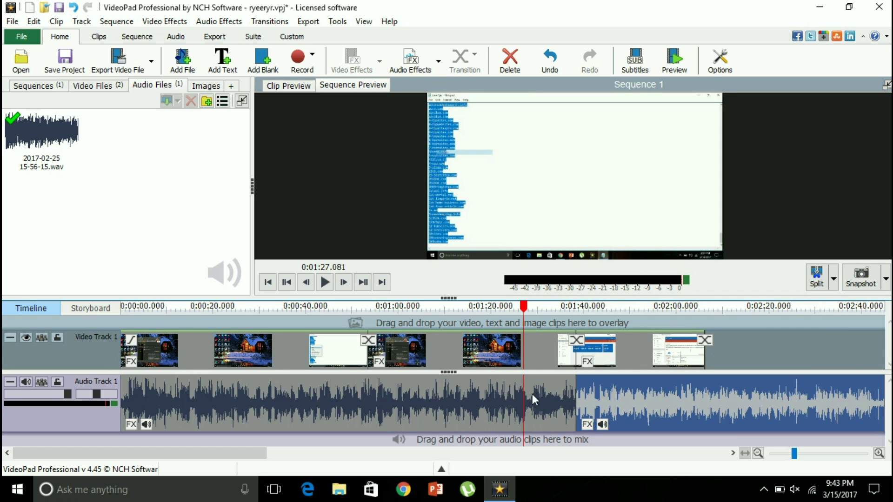
{"action": "left_click", "coordinate": [569, 307]}
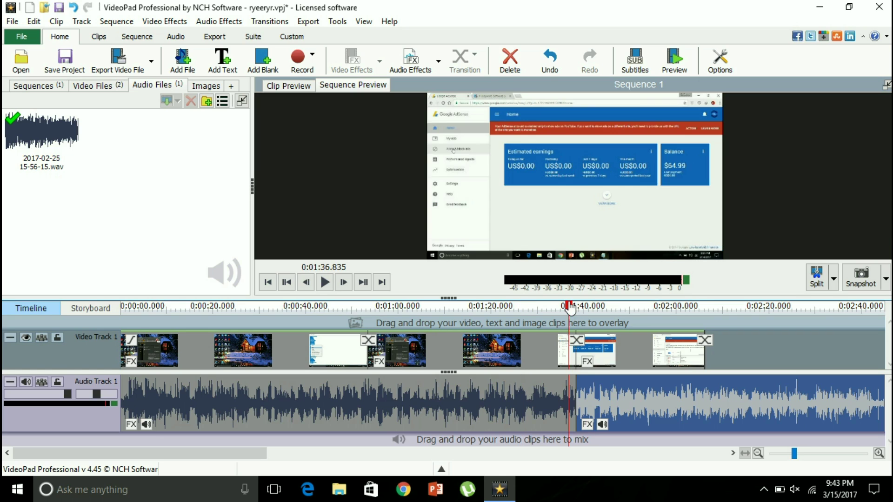
{"action": "left_click_drag", "start_coordinate": [574, 308], "coordinate": [565, 309]}
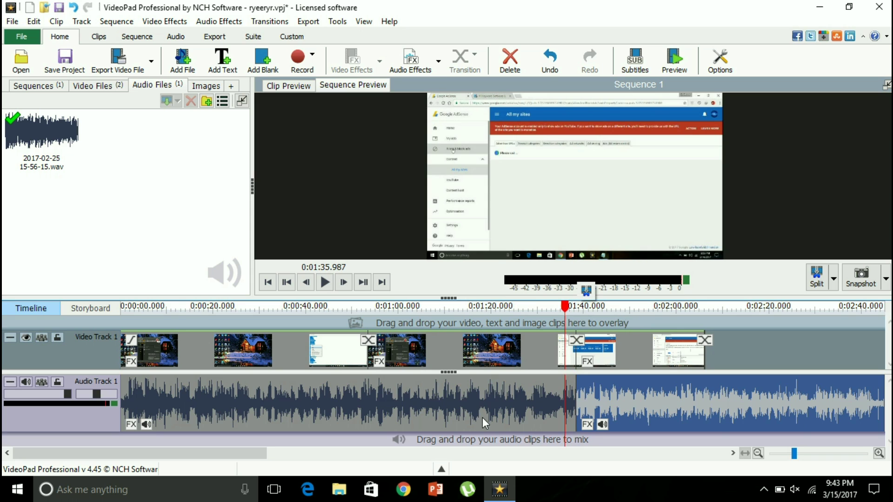
{"action": "left_click", "coordinate": [483, 423]}
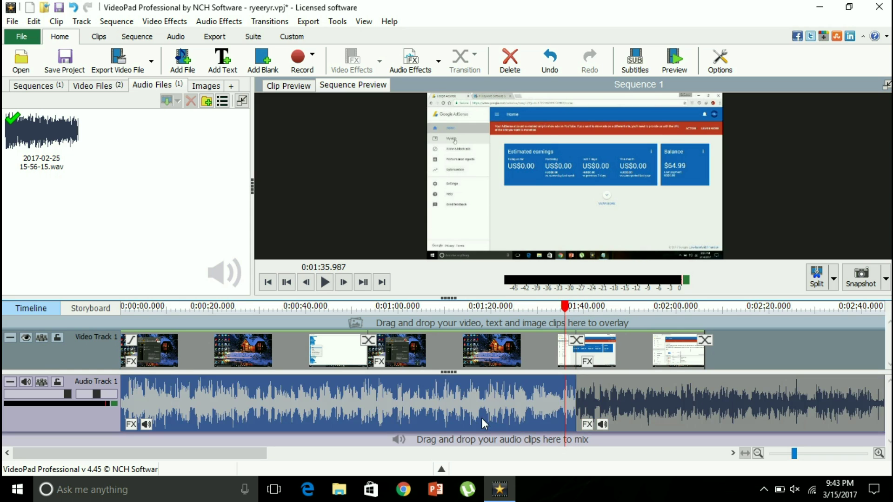
Step: Add an Amplify effect to the first music clip with gain raised to about 189%
{"action": "left_click", "coordinate": [458, 400]}
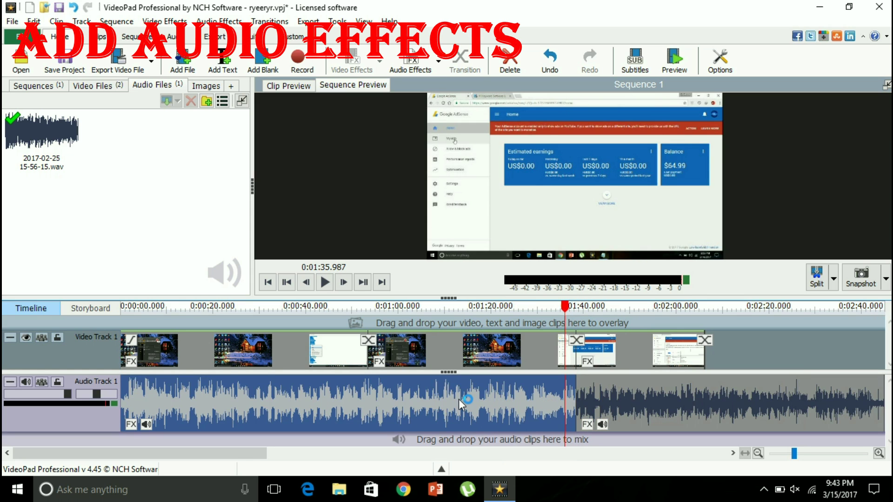
{"action": "right_click", "coordinate": [498, 399]}
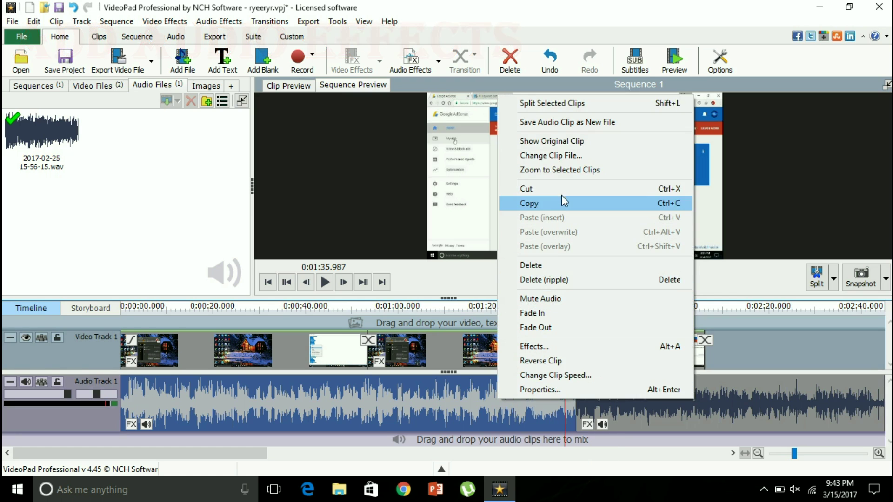
{"action": "right_click", "coordinate": [448, 401]}
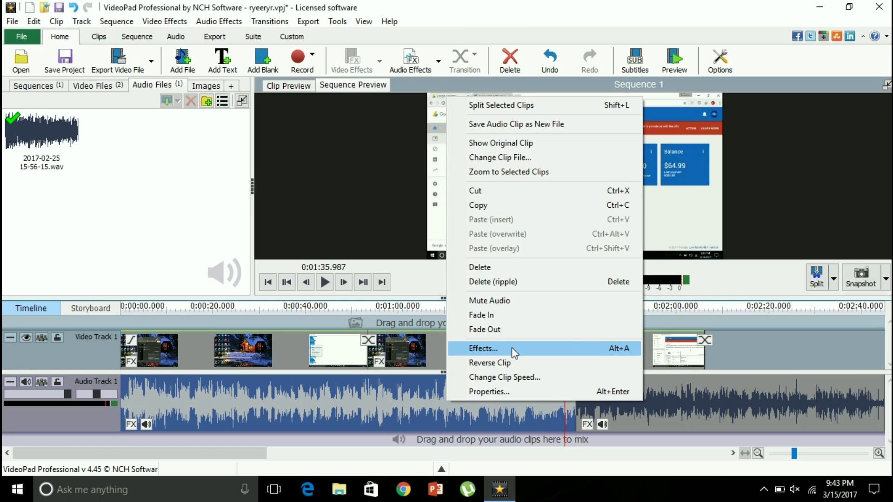
{"action": "left_click", "coordinate": [511, 348]}
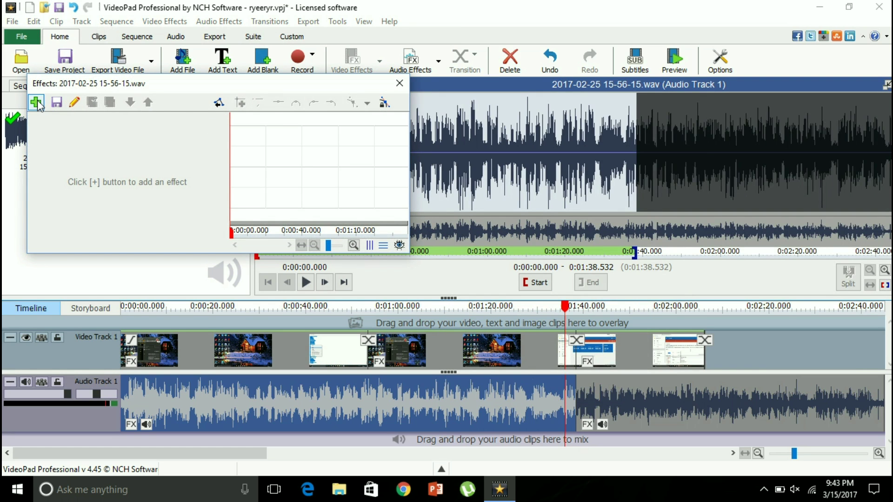
{"action": "left_click", "coordinate": [37, 102]}
{"action": "scroll", "coordinate": [153, 158], "scroll_direction": "down", "scroll_amount": 3}
{"action": "scroll", "coordinate": [102, 158], "scroll_direction": "up", "scroll_amount": 3}
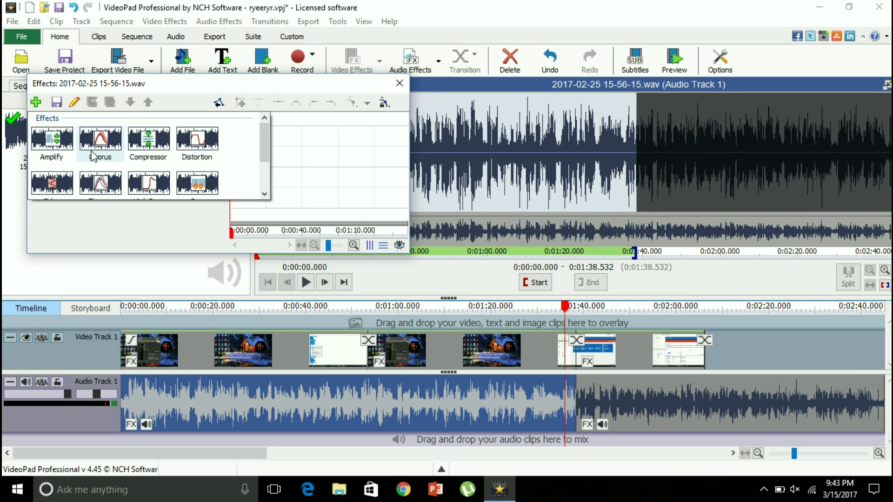
{"action": "left_click", "coordinate": [52, 147]}
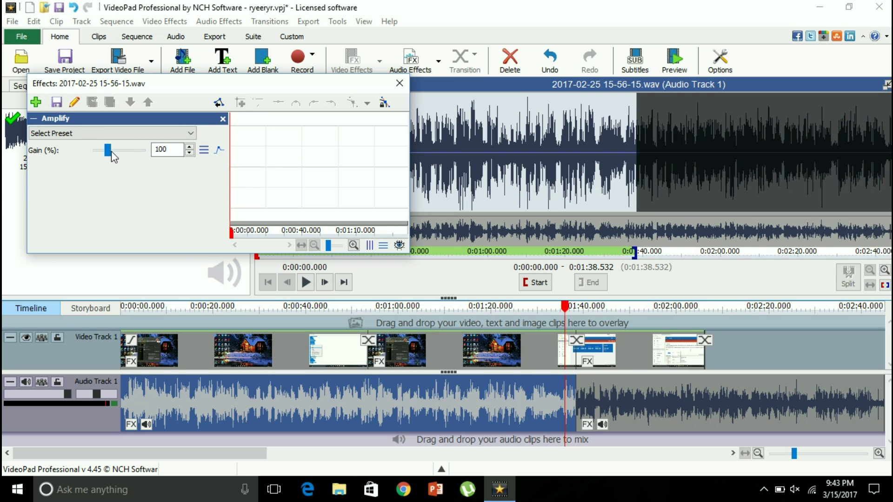
{"action": "left_click_drag", "start_coordinate": [110, 150], "coordinate": [117, 150]}
{"action": "left_click", "coordinate": [401, 84]}
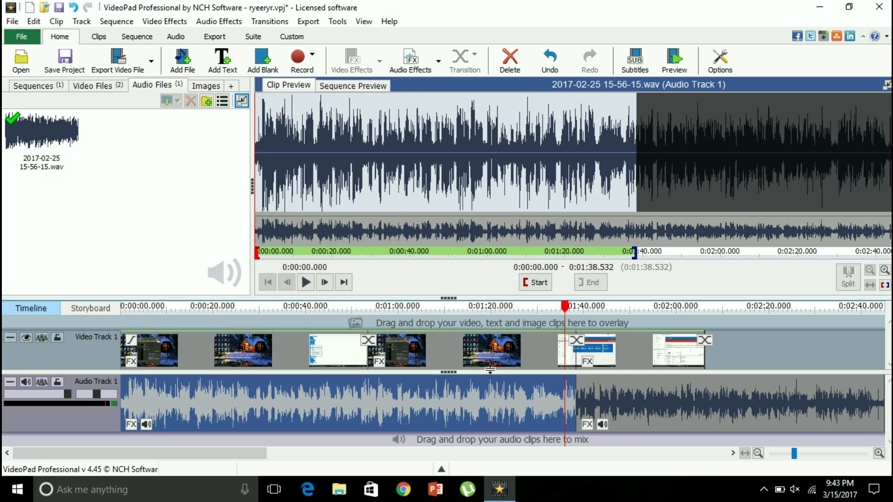
{"action": "left_click", "coordinate": [631, 395]}
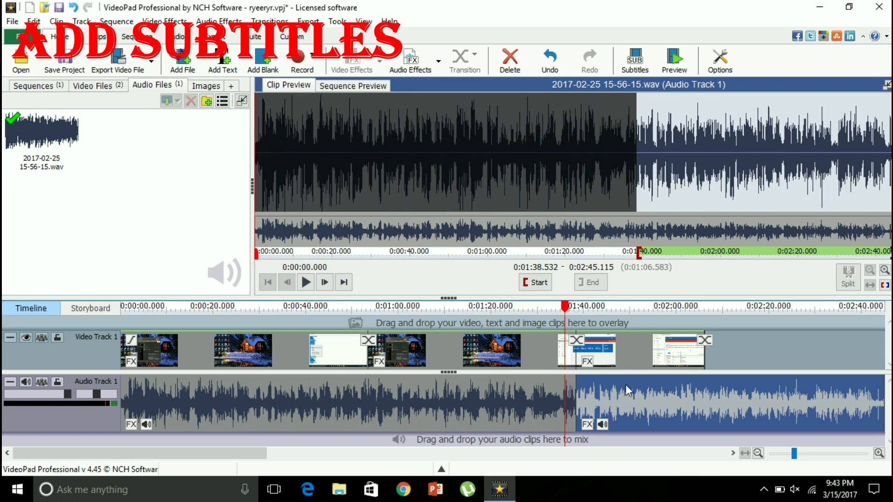
Step: Open the Sequence 1 subtitle editor and type the speaker's self-introduction as the first subtitle
{"action": "left_click", "coordinate": [636, 64]}
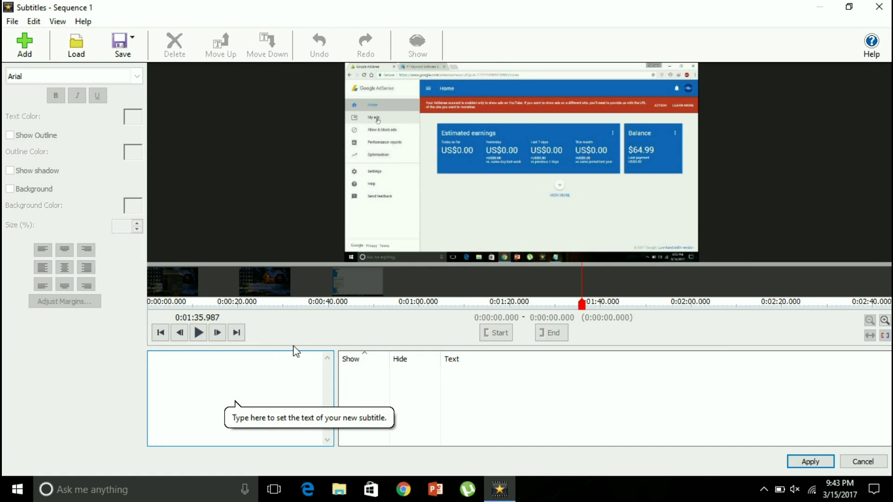
{"action": "type", "text": "I"}
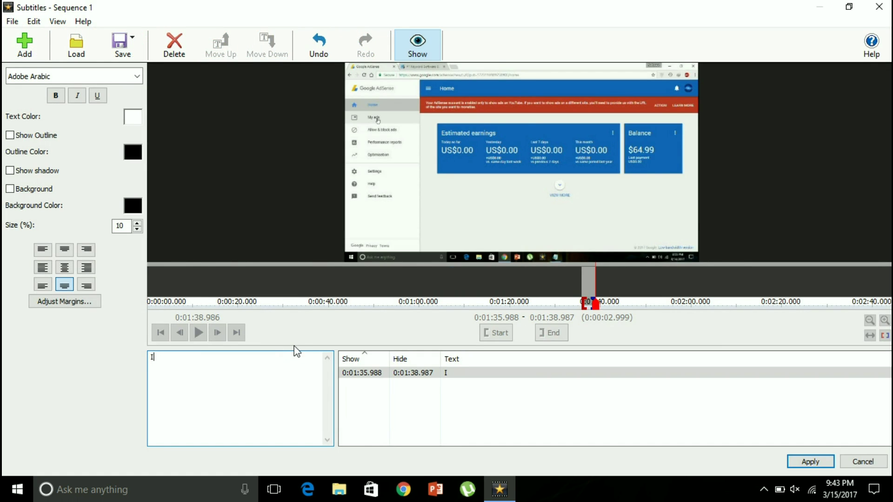
{"action": "type", "text": " am Mohit"}
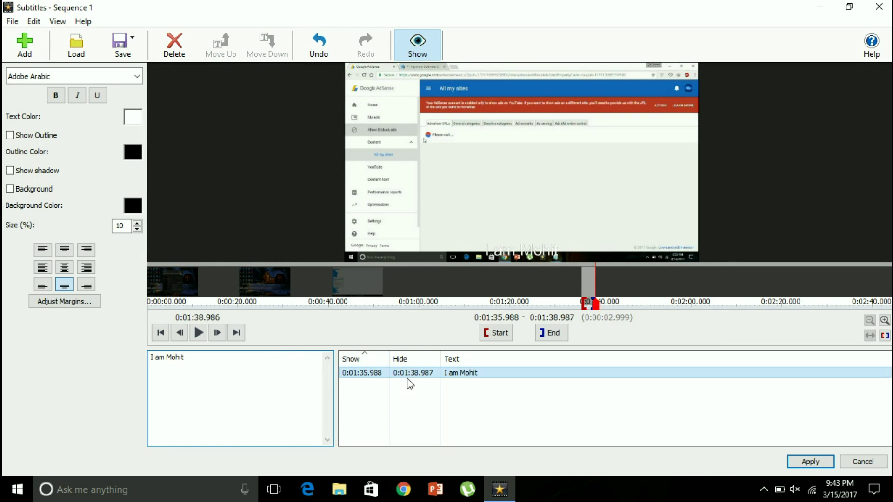
Step: Change the subtitle's show time to 0:01:32.988
{"action": "left_click", "coordinate": [365, 376]}
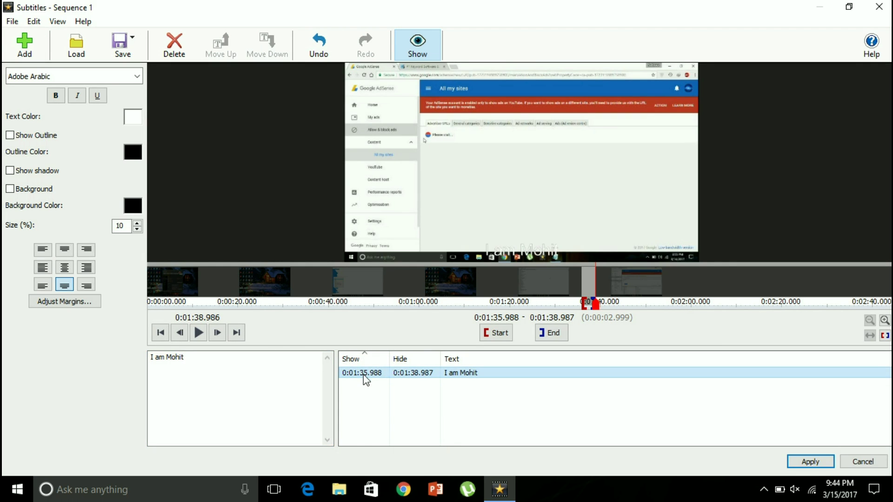
{"action": "left_click", "coordinate": [397, 361]}
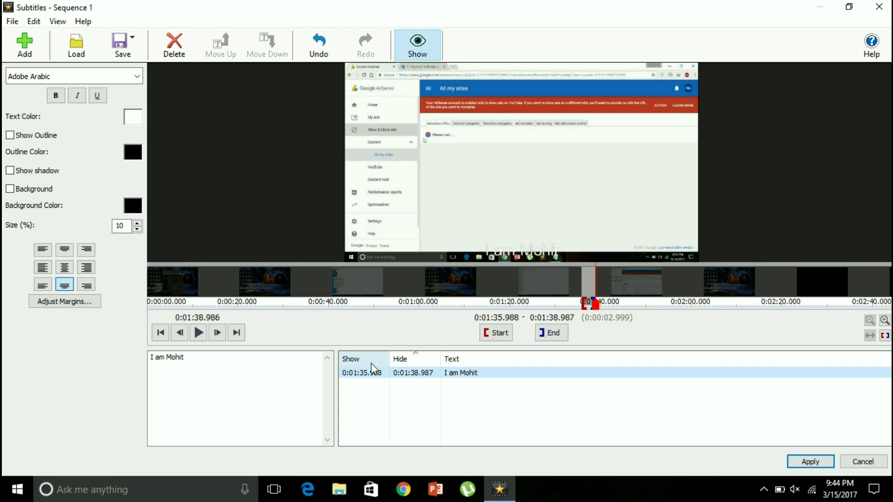
{"action": "left_click", "coordinate": [497, 317]}
{"action": "left_click", "coordinate": [497, 318]}
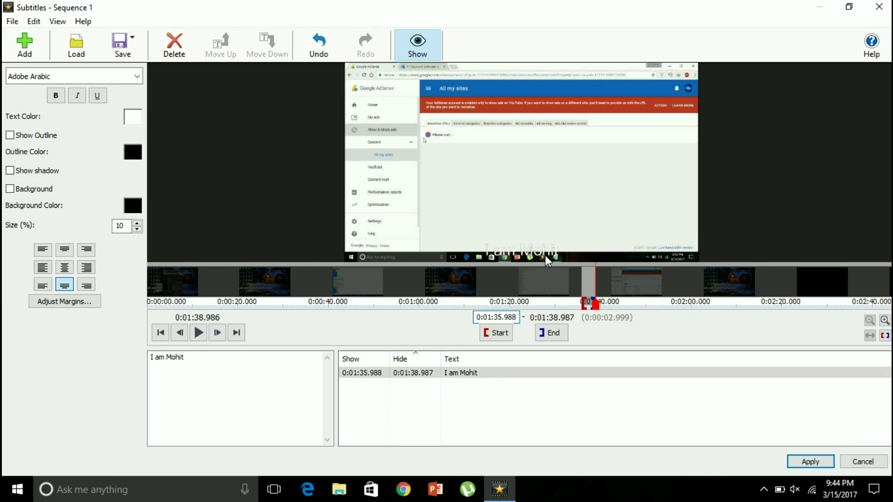
{"action": "key", "text": "Delete"}
{"action": "key", "text": "Delete"}
{"action": "key", "text": "BackSpace"}
{"action": "type", "text": "45."}
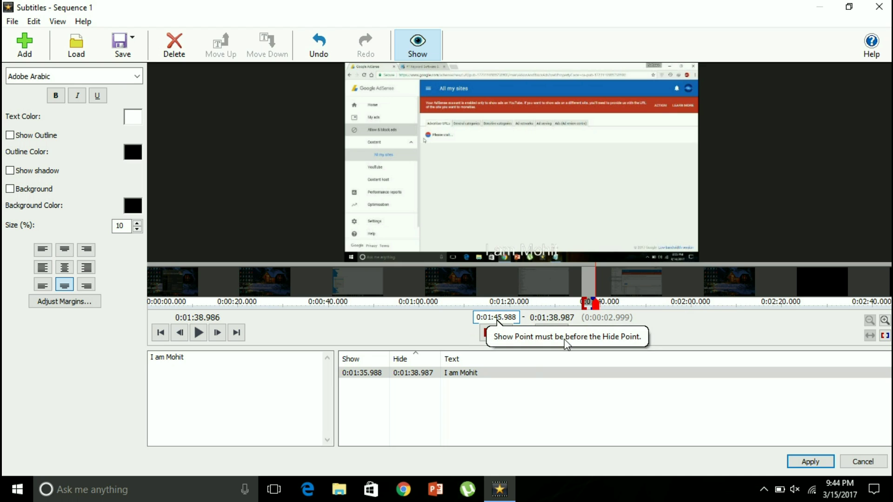
{"action": "left_click", "coordinate": [501, 320]}
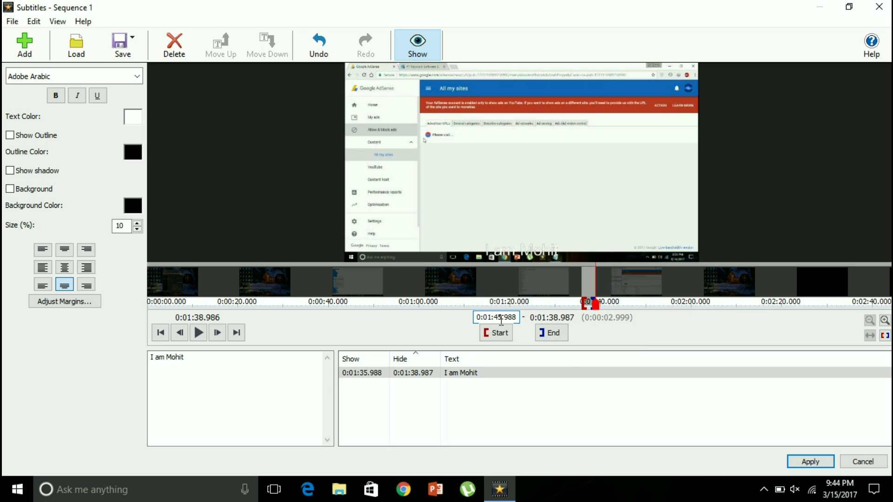
{"action": "key", "text": "BackSpace"}
{"action": "key", "text": "BackSpace"}
{"action": "key", "text": "BackSpace"}
{"action": "type", "text": "32."}
{"action": "left_click", "coordinate": [500, 332]}
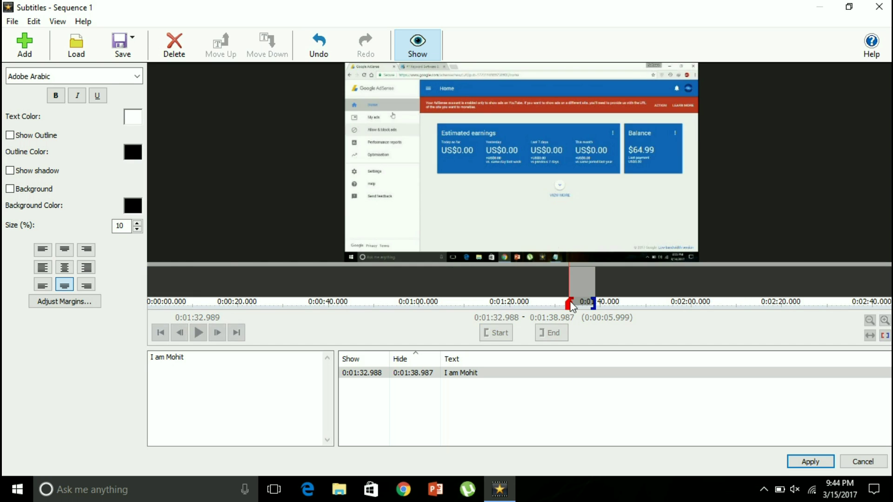
Step: Set the subtitle's hide time to 0:01:44.987
{"action": "left_click", "coordinate": [555, 320]}
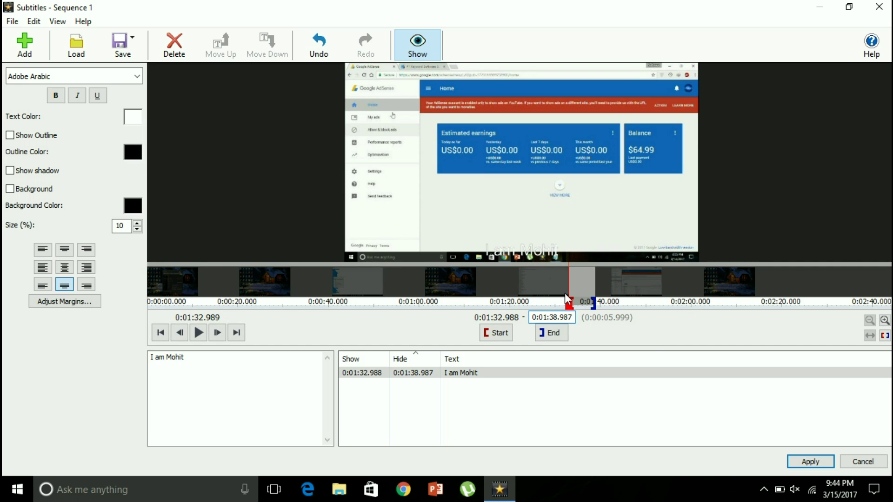
{"action": "type", "text": "44"}
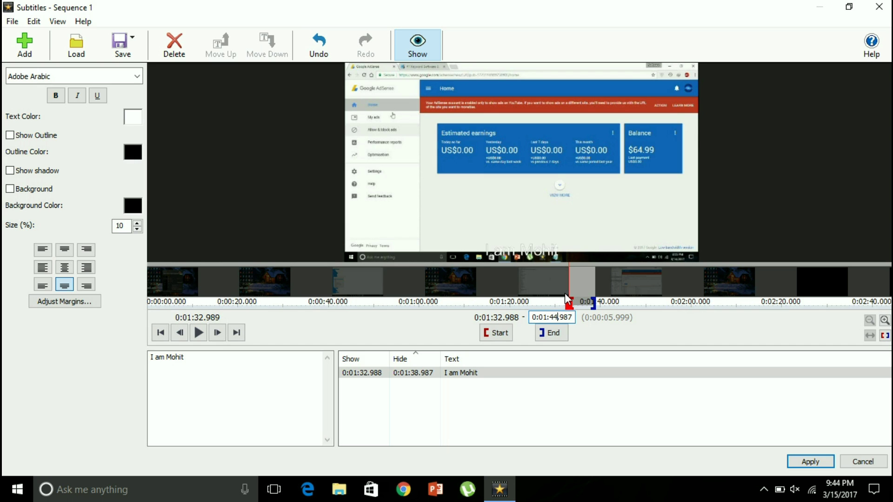
{"action": "left_click", "coordinate": [552, 332]}
{"action": "left_click", "coordinate": [365, 375]}
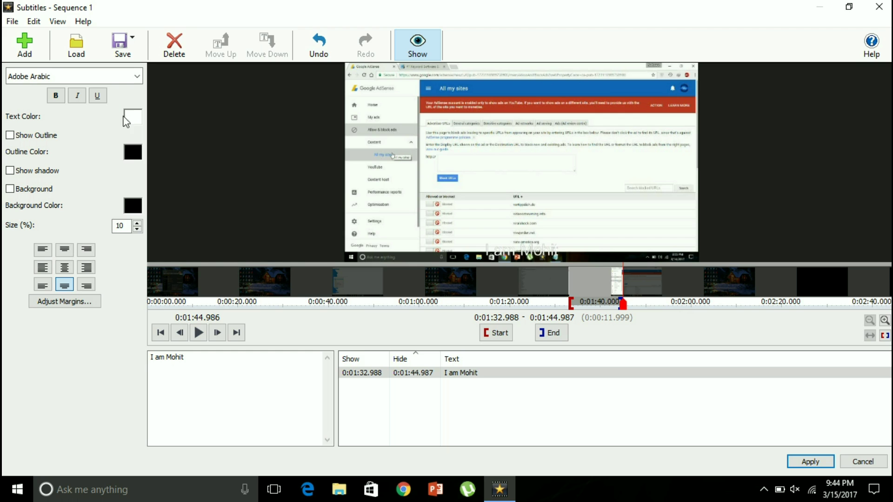
Step: Make the first subtitle red at size 15, then add a new blank subtitle
{"action": "left_click", "coordinate": [132, 153]}
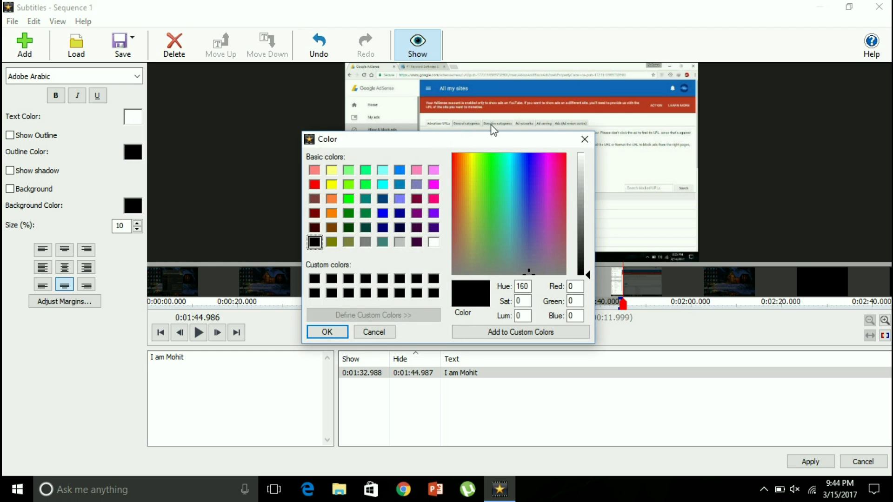
{"action": "left_click", "coordinate": [586, 138]}
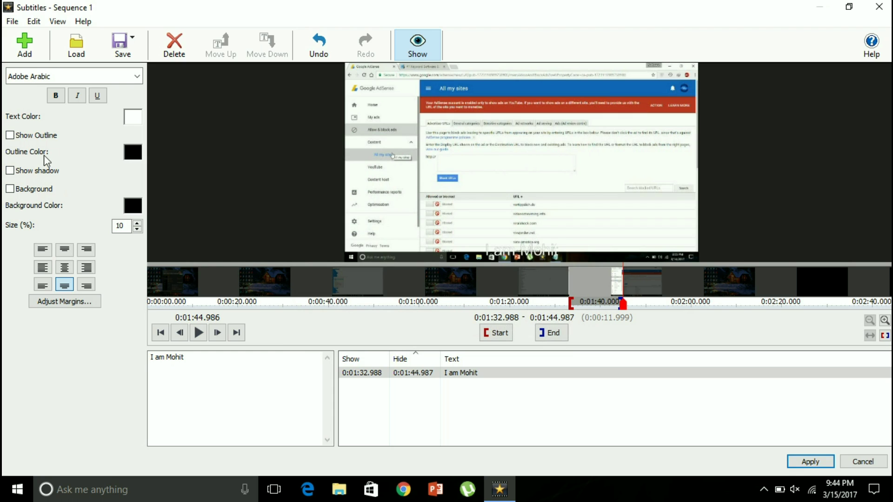
{"action": "left_click", "coordinate": [137, 223]}
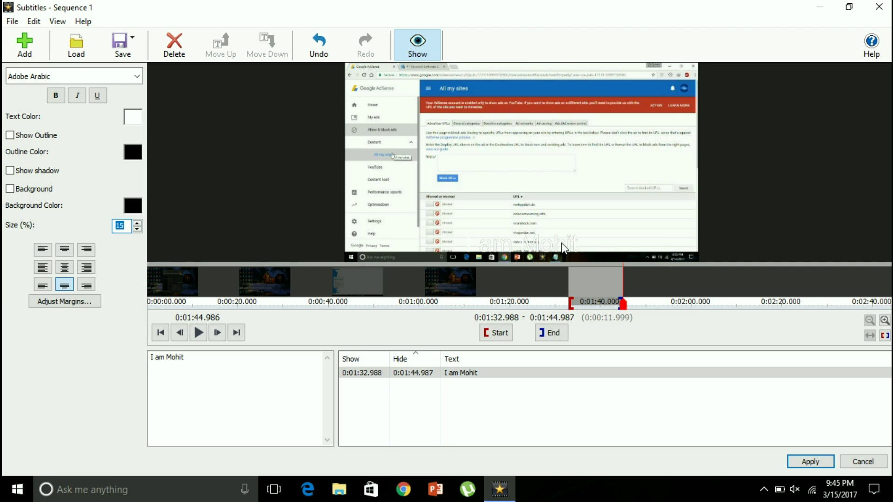
{"action": "left_click", "coordinate": [130, 119]}
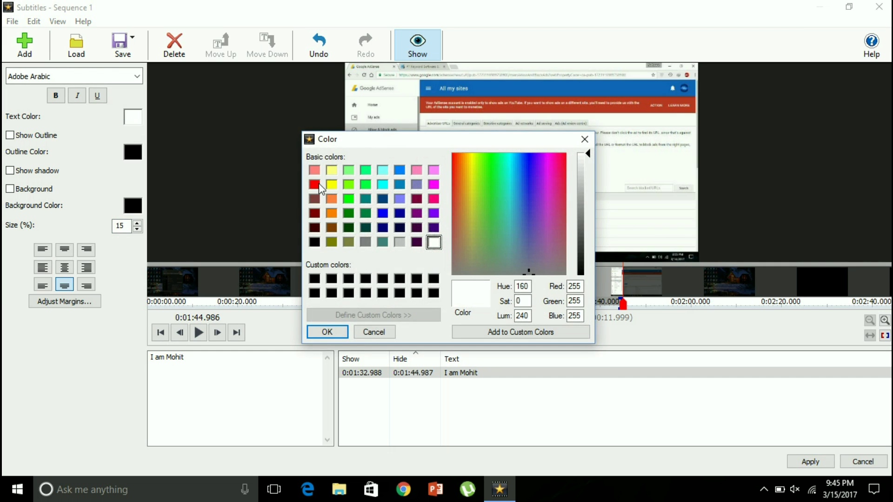
{"action": "left_click", "coordinate": [316, 185]}
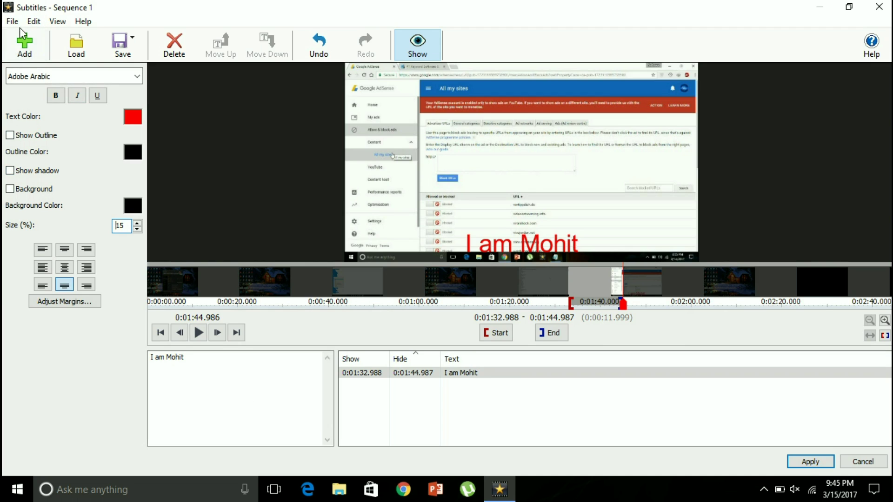
{"action": "left_click", "coordinate": [24, 44]}
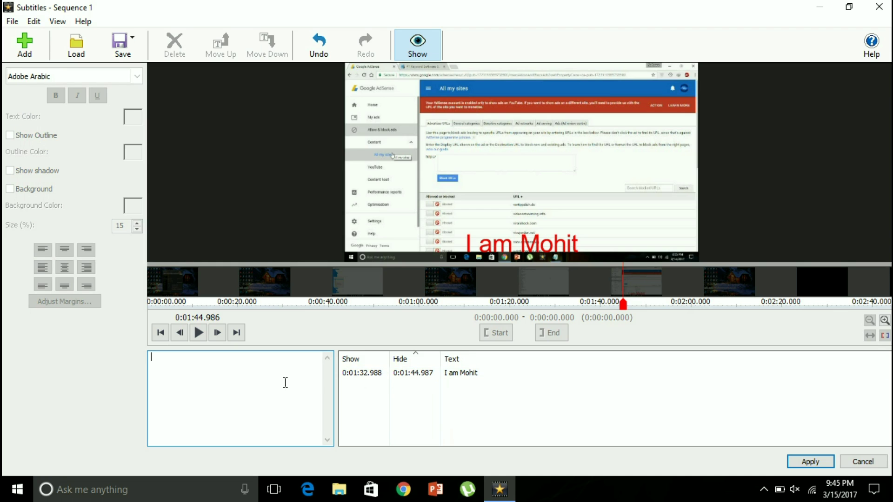
Step: Enter the subtitle text 'My name is Mohit' and set its start time to 0:01:45.987
{"action": "type", "text": "M"}
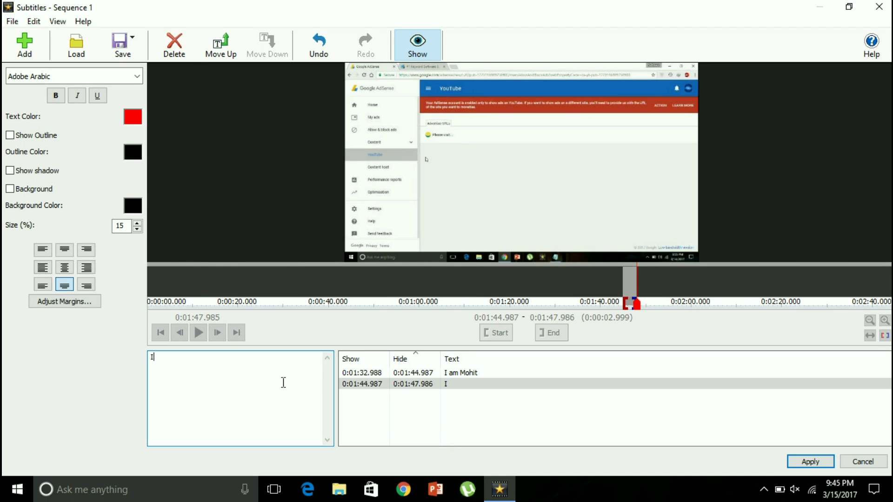
{"action": "type", "text": "y name is Mohi"}
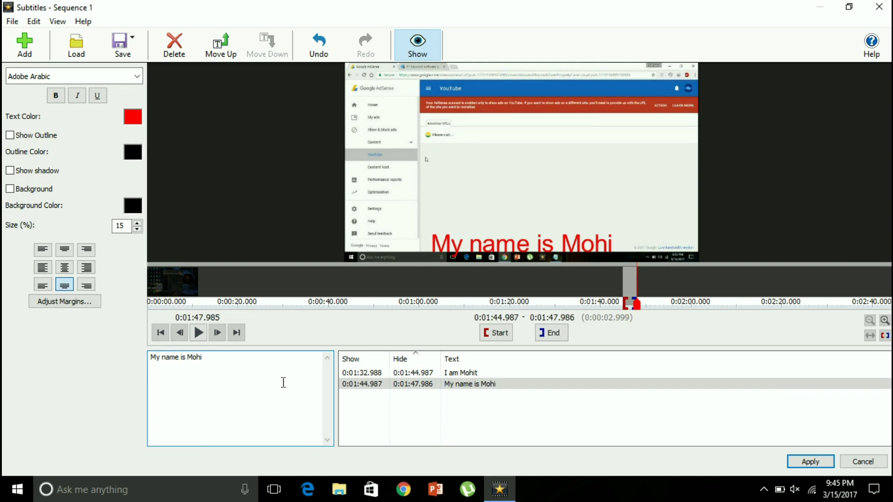
{"action": "type", "text": "t"}
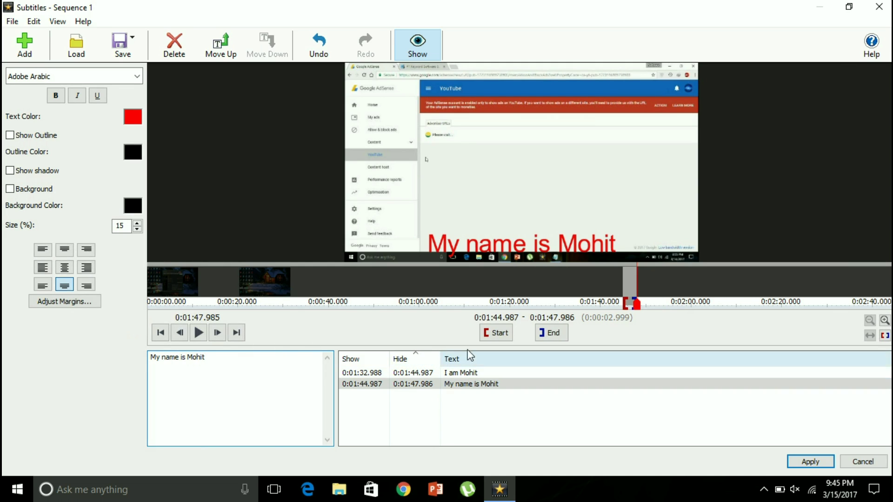
{"action": "left_click_drag", "start_coordinate": [205, 359], "coordinate": [152, 362]}
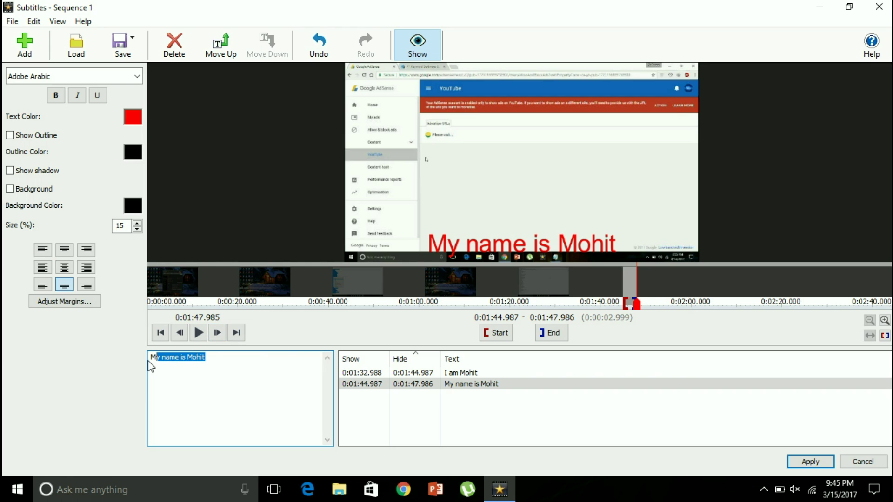
{"action": "double_click", "coordinate": [498, 317]}
{"action": "left_click", "coordinate": [497, 317]}
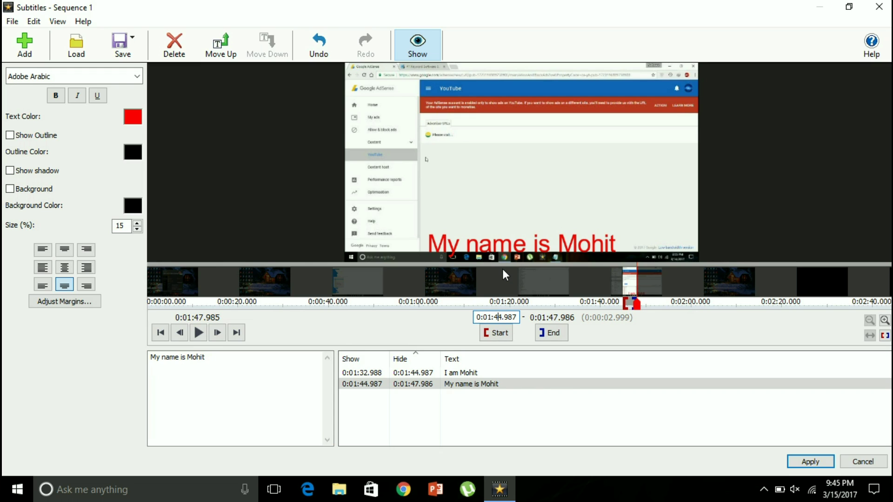
{"action": "key", "text": "BackSpace"}
{"action": "type", "text": "4"}
{"action": "key", "text": "BackSpace"}
{"action": "type", "text": "5"}
{"action": "left_click", "coordinate": [498, 333]}
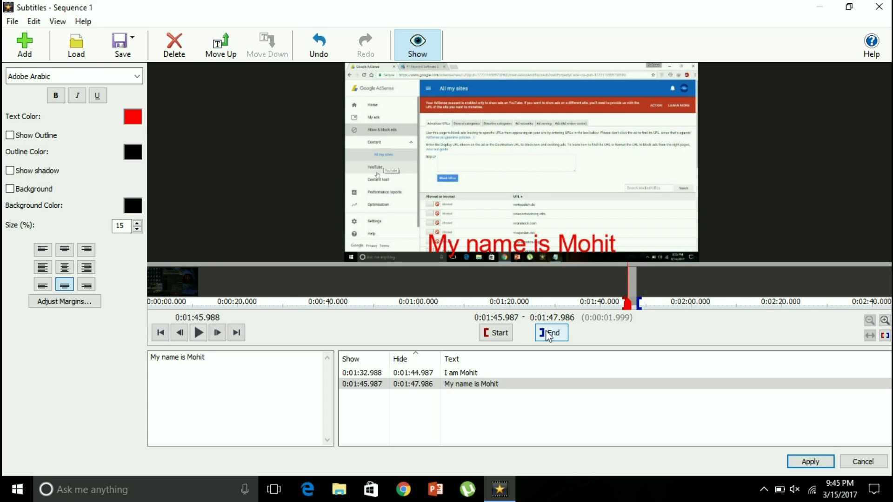
Step: Set the subtitle's end time to 0:01:50.986, add it, and apply both subtitles
{"action": "left_click", "coordinate": [552, 317]}
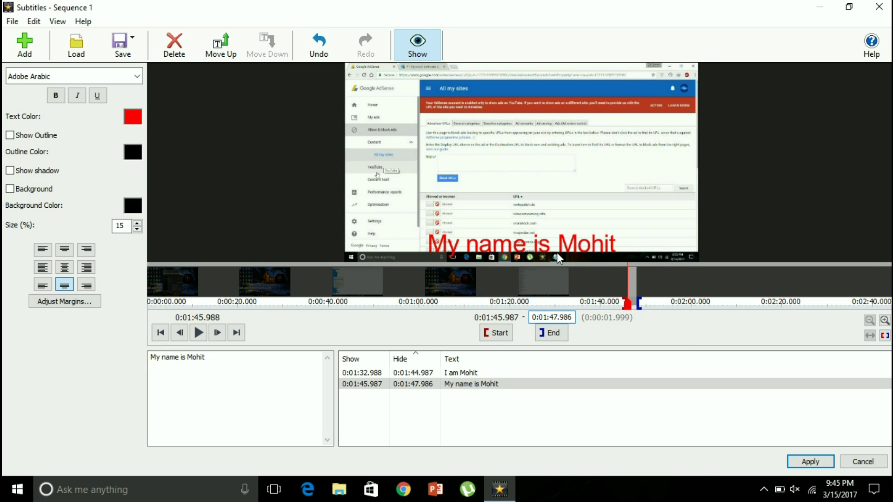
{"action": "key", "text": "BackSpace"}
{"action": "key", "text": "BackSpace"}
{"action": "type", "text": "50"}
{"action": "left_click", "coordinate": [549, 335]}
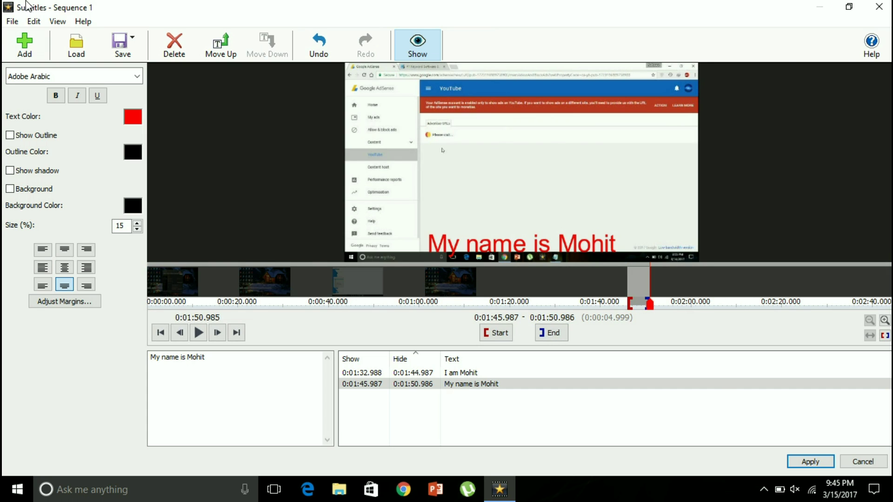
{"action": "left_click", "coordinate": [24, 44]}
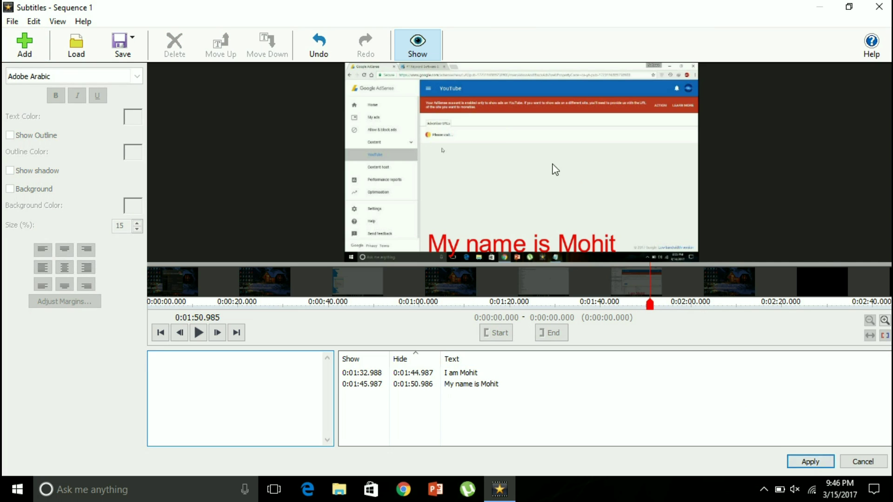
{"action": "left_click", "coordinate": [799, 462]}
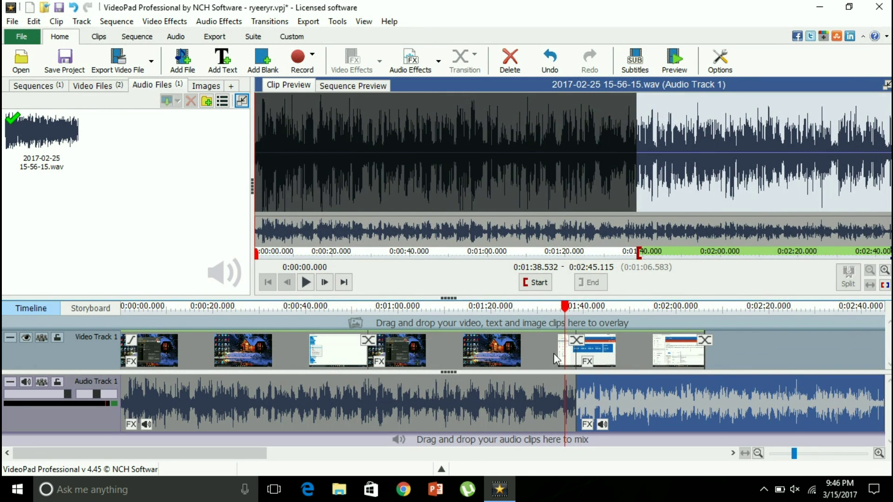
Step: Move the playhead to 0:01:34.291, look over the video and audio clip menus, then open Subtitles
{"action": "left_click", "coordinate": [586, 351]}
{"action": "left_click", "coordinate": [558, 318]}
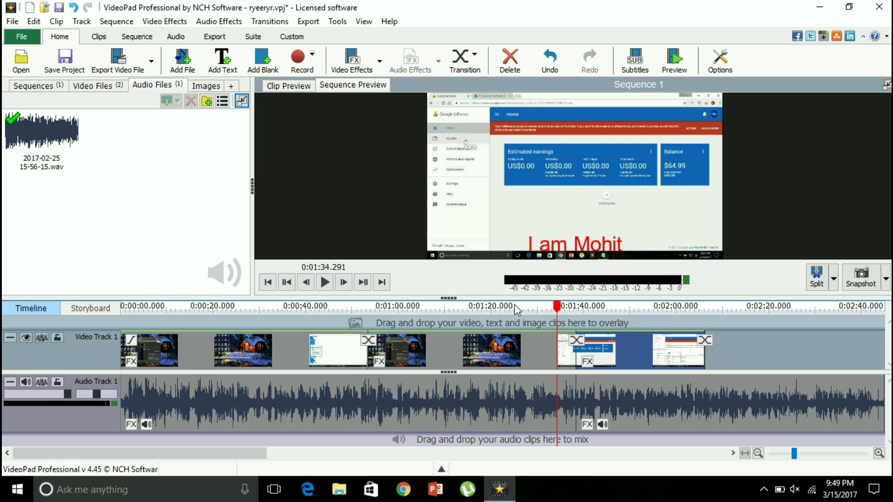
{"action": "right_click", "coordinate": [490, 347]}
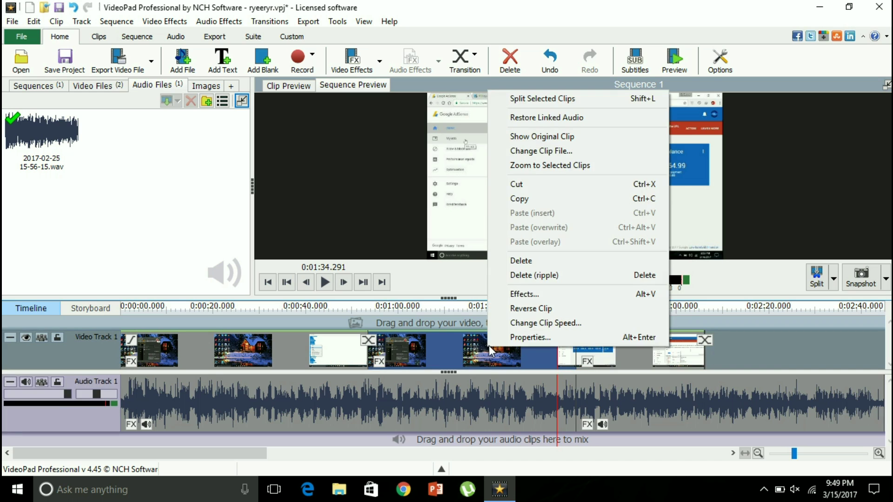
{"action": "key", "text": "Escape"}
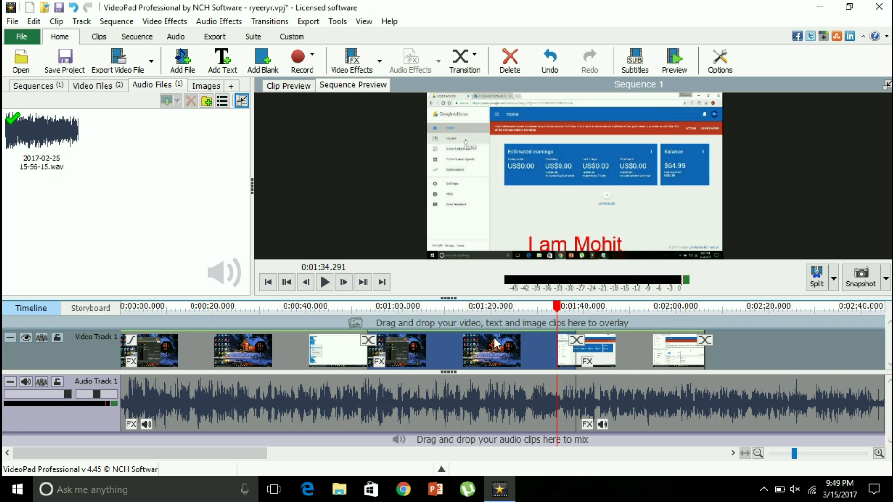
{"action": "right_click", "coordinate": [504, 401]}
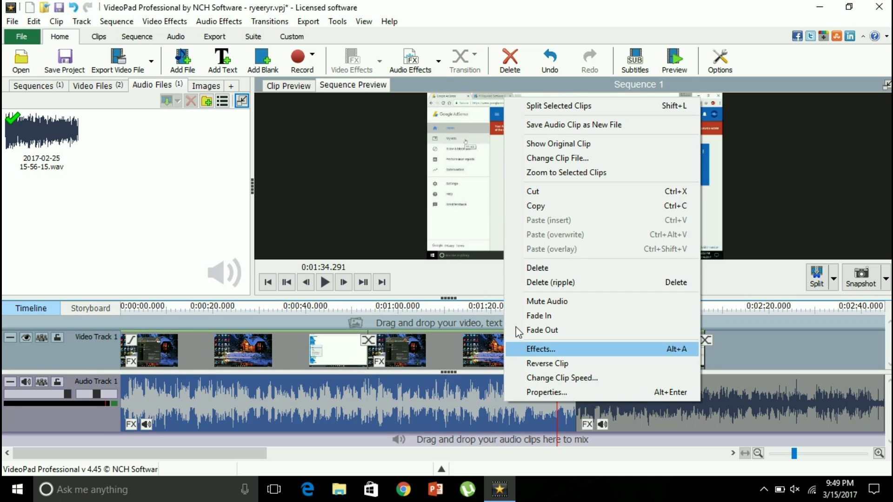
{"action": "left_click", "coordinate": [476, 283]}
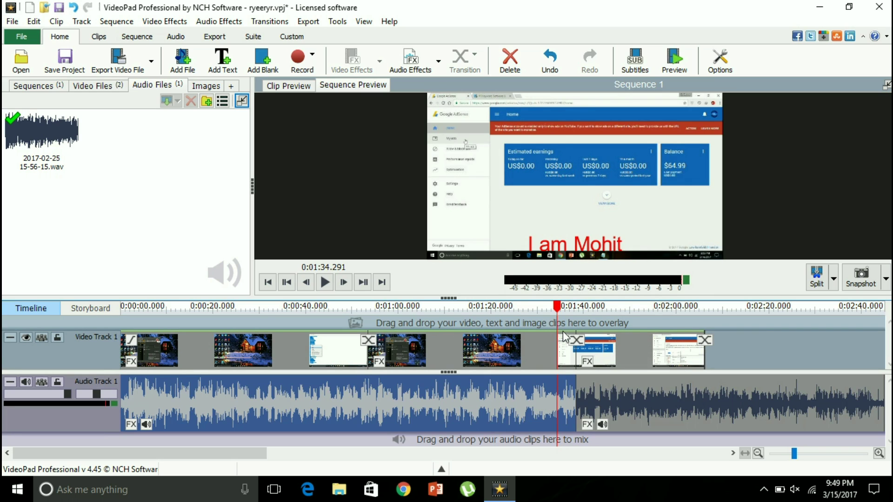
{"action": "left_click", "coordinate": [631, 64]}
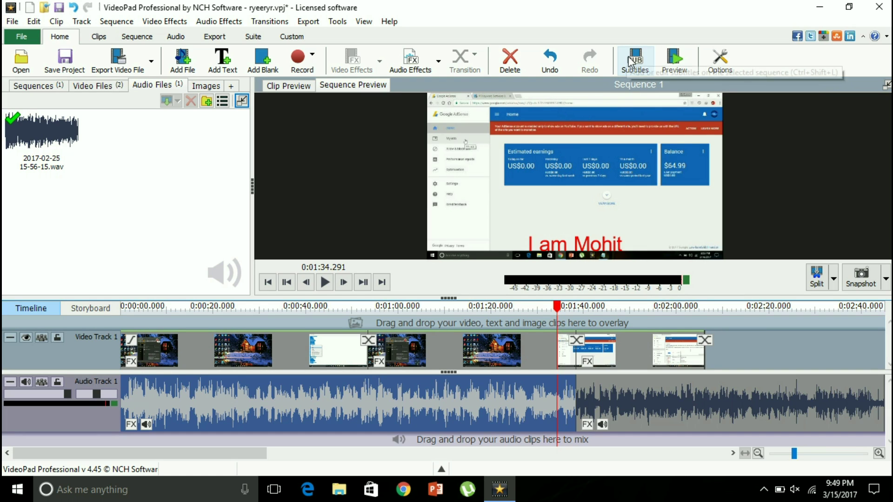